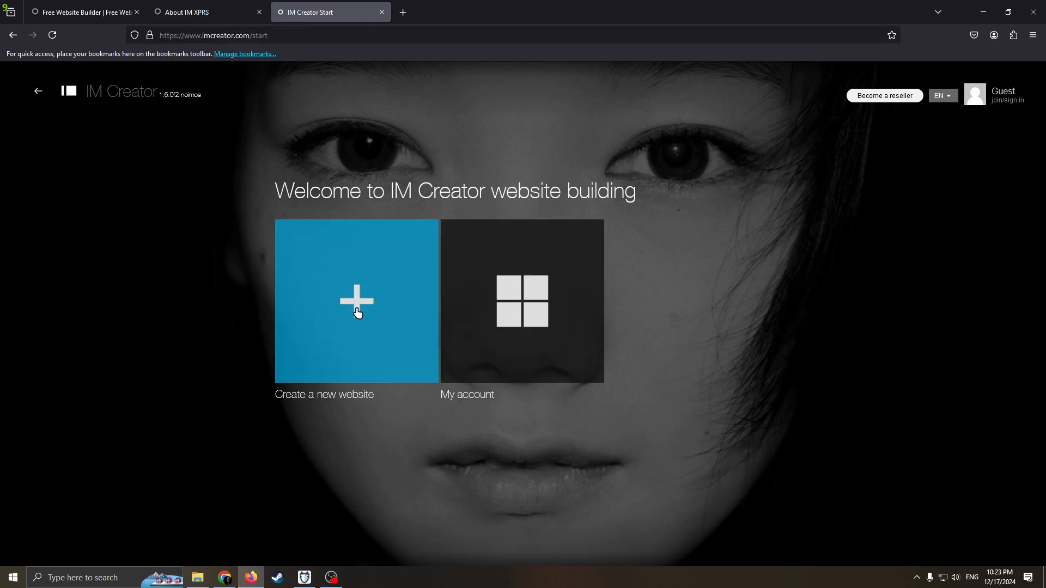
- Start a new website from the Impact Gallery template in the Photography category
{"action": "left_click", "coordinate": [357, 312]}
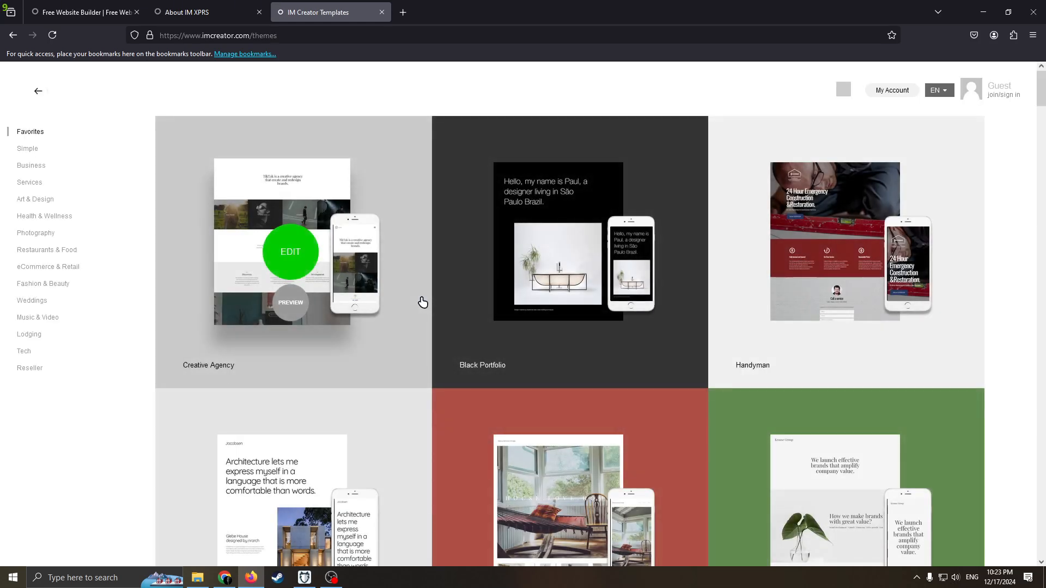
{"action": "scroll", "coordinate": [537, 299], "scroll_direction": "down", "scroll_amount": 1}
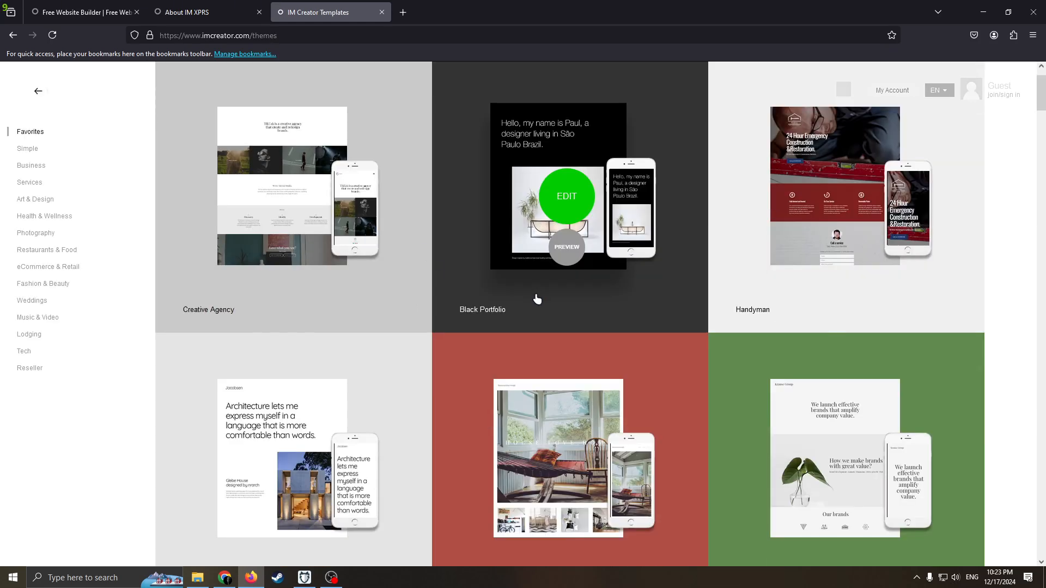
{"action": "scroll", "coordinate": [82, 190], "scroll_direction": "up", "scroll_amount": 1}
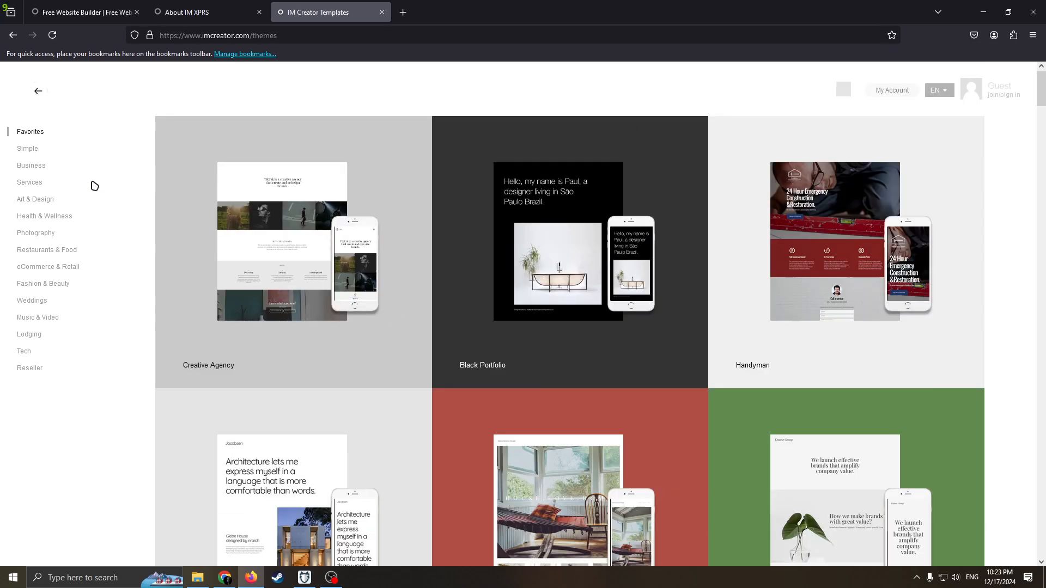
{"action": "left_click", "coordinate": [57, 235]}
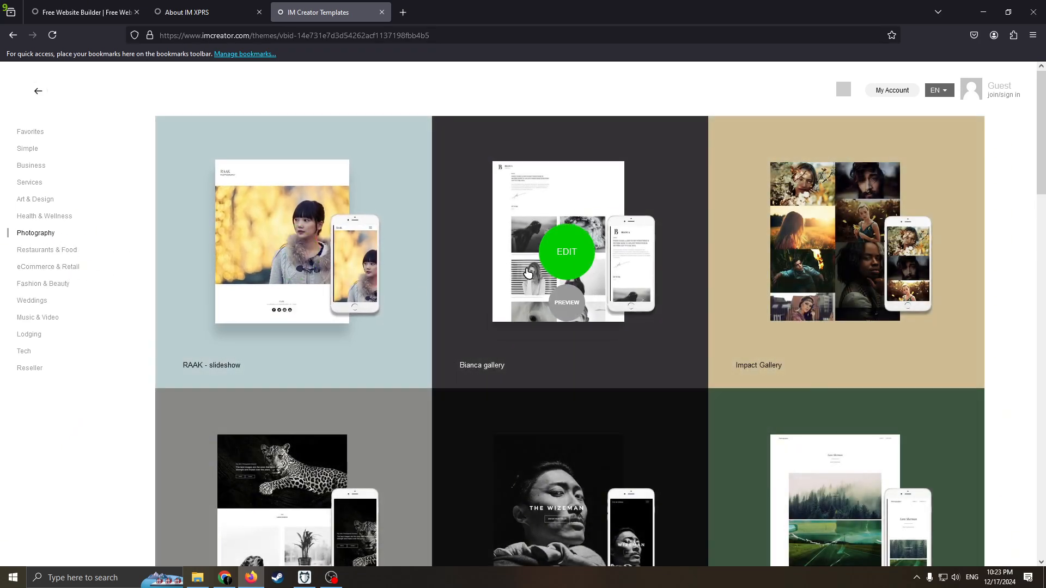
{"action": "mouse_move", "coordinate": [854, 250]}
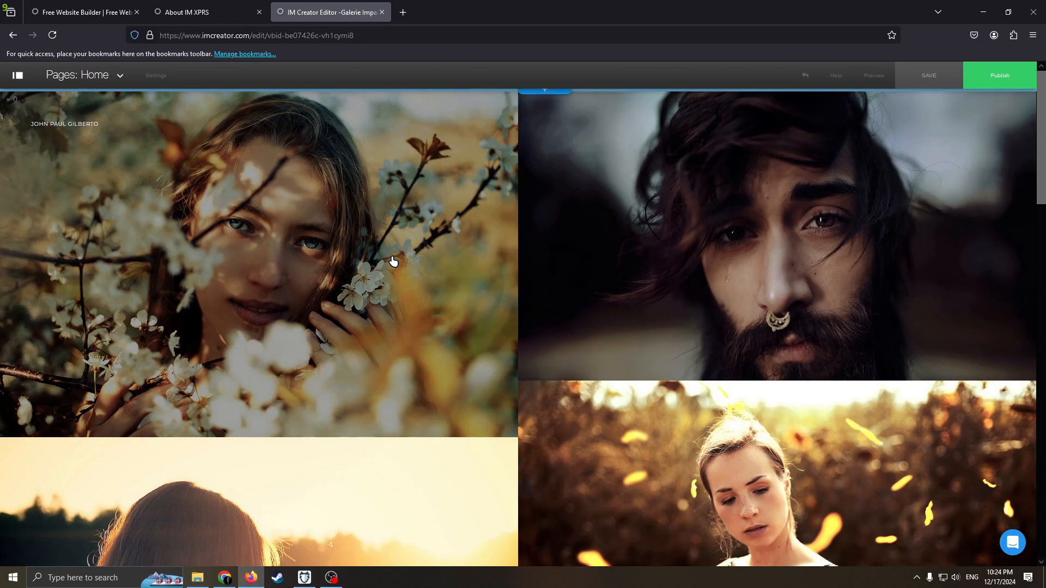
- Examine the editing options offered for the first gallery photo on the Home page, leaving the image as it is
{"action": "left_click", "coordinate": [392, 264]}
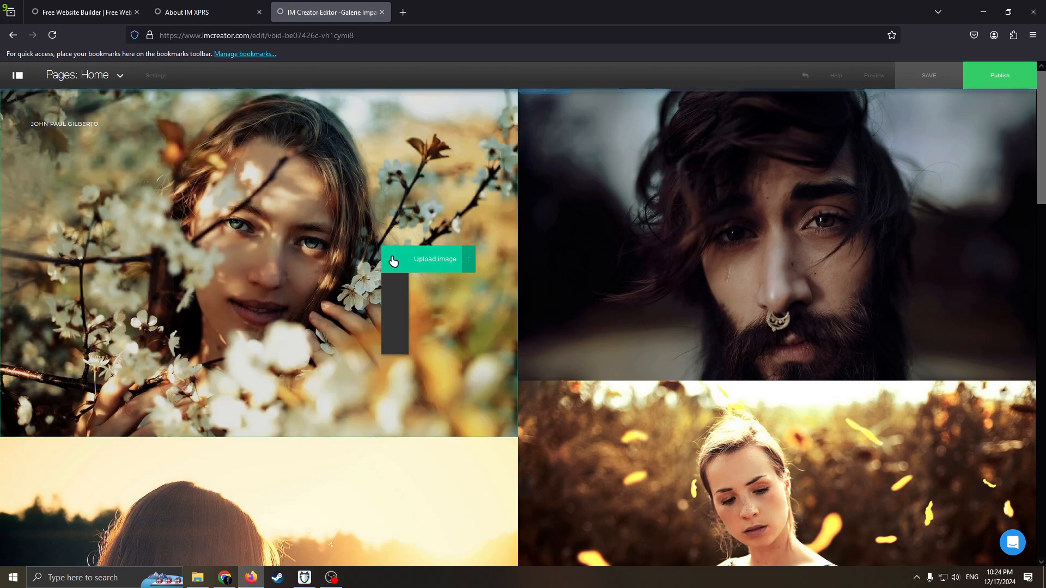
{"action": "left_click", "coordinate": [555, 240]}
{"action": "scroll", "coordinate": [651, 259], "scroll_direction": "down", "scroll_amount": 6}
{"action": "scroll", "coordinate": [512, 263], "scroll_direction": "up", "scroll_amount": 6}
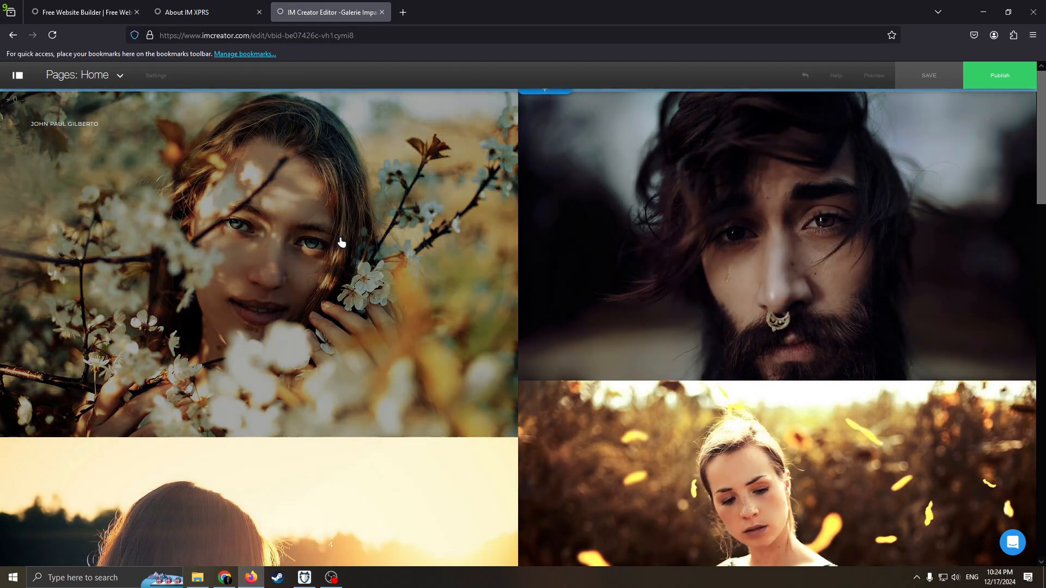
{"action": "left_click", "coordinate": [389, 259]}
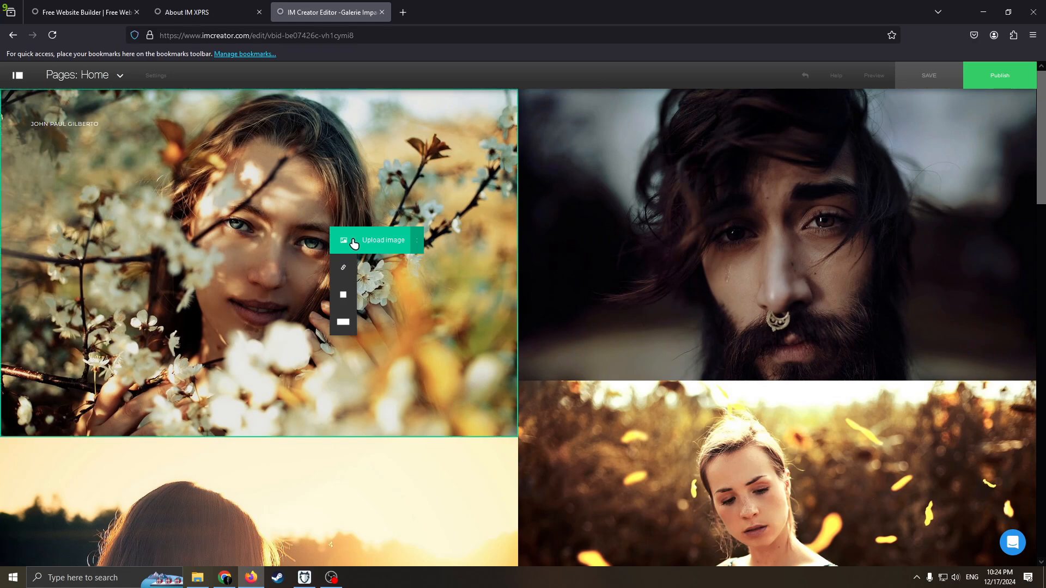
{"action": "left_click", "coordinate": [353, 241]}
{"action": "left_click", "coordinate": [590, 127]}
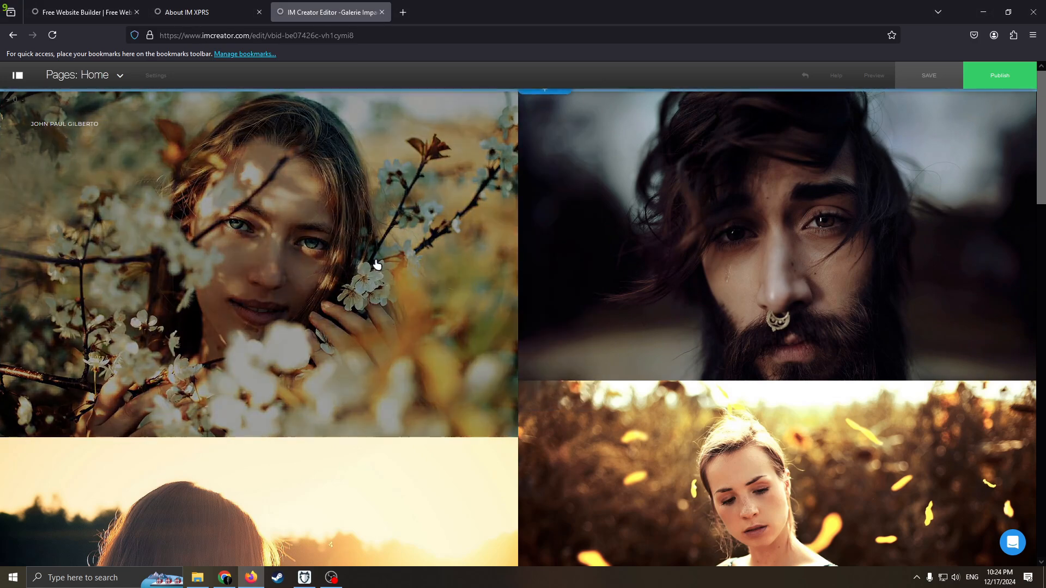
- Review the Home page gallery's section, item layout and item alignment settings without changing them
{"action": "left_click", "coordinate": [379, 318]}
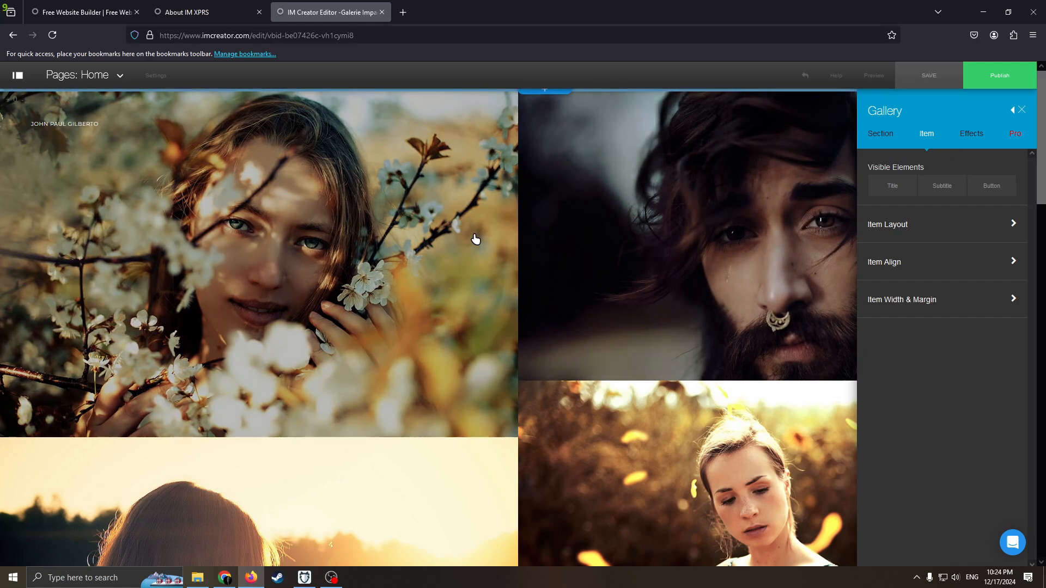
{"action": "left_click", "coordinate": [881, 133]}
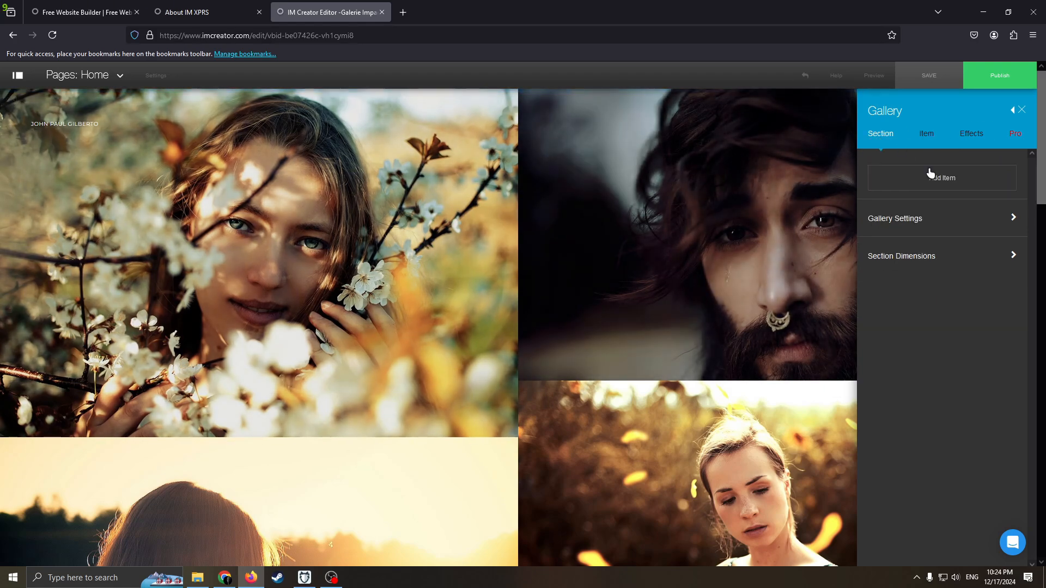
{"action": "left_click", "coordinate": [924, 137]}
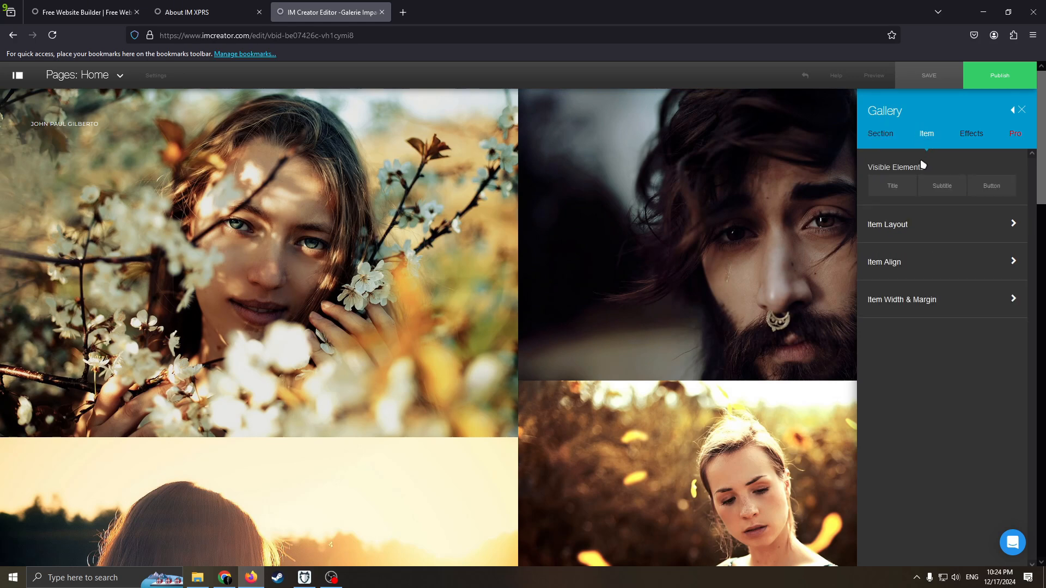
{"action": "left_click", "coordinate": [936, 228]}
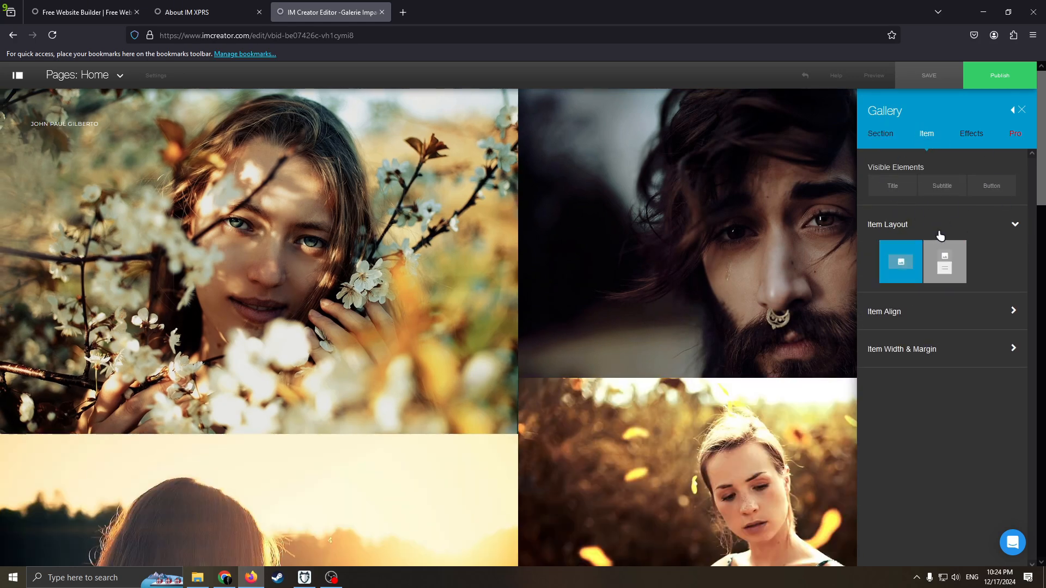
{"action": "left_click", "coordinate": [967, 140]}
{"action": "left_click", "coordinate": [924, 145]}
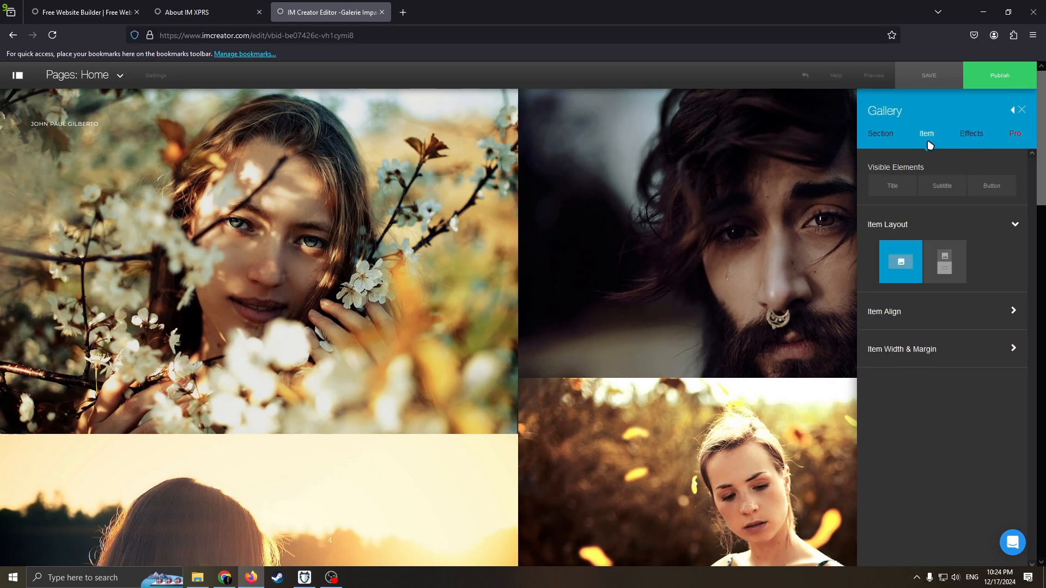
{"action": "left_click", "coordinate": [927, 311]}
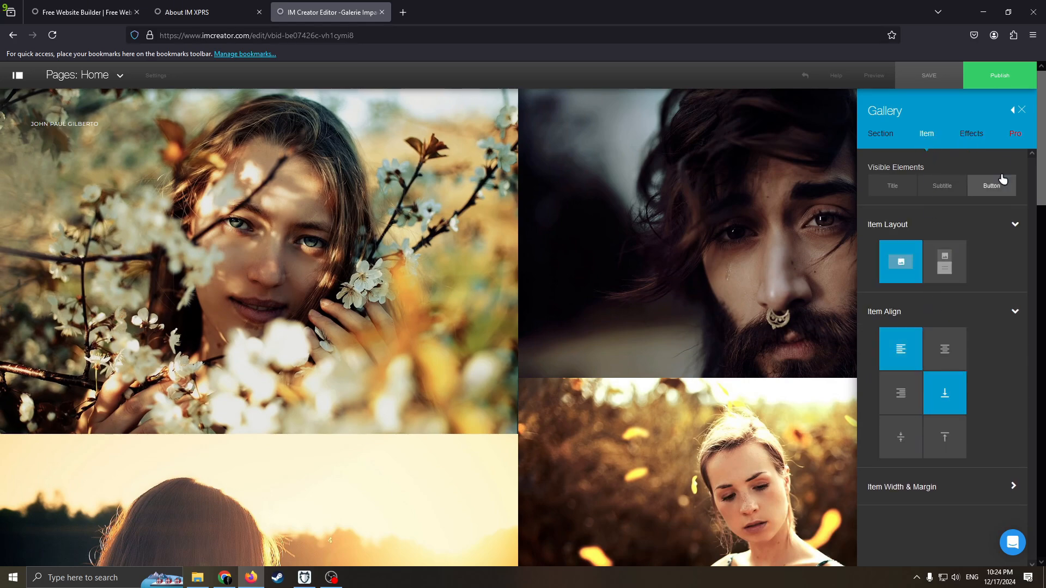
{"action": "left_click", "coordinate": [1021, 109]}
- Add a new page to the website based on the ready-made About page, keeping the suggested name About
{"action": "scroll", "coordinate": [697, 246], "scroll_direction": "down", "scroll_amount": 4}
{"action": "scroll", "coordinate": [623, 308], "scroll_direction": "down", "scroll_amount": 15}
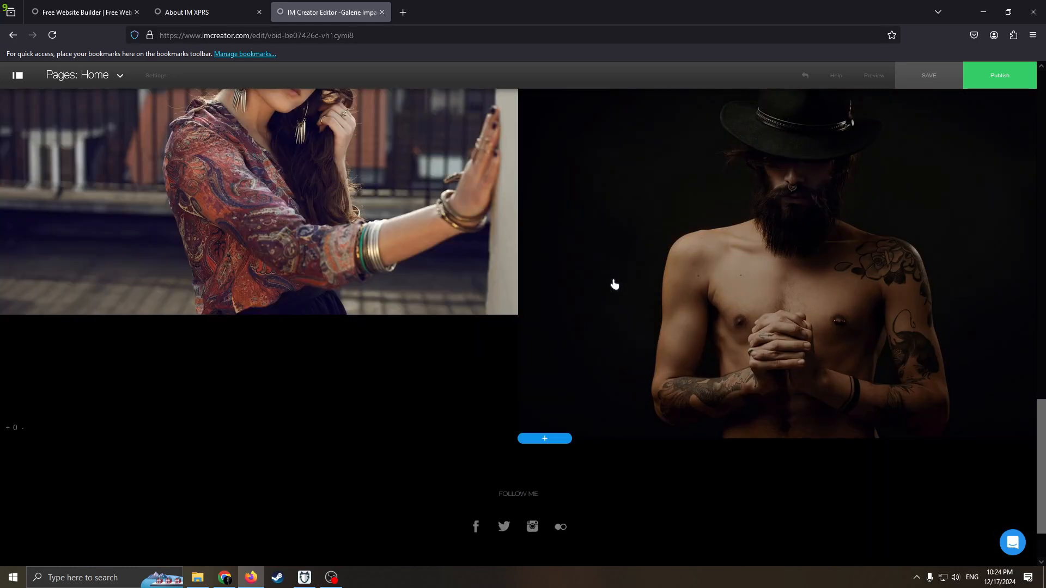
{"action": "scroll", "coordinate": [558, 292], "scroll_direction": "up", "scroll_amount": 12}
{"action": "scroll", "coordinate": [410, 253], "scroll_direction": "up", "scroll_amount": 6}
{"action": "mouse_move", "coordinate": [105, 83]}
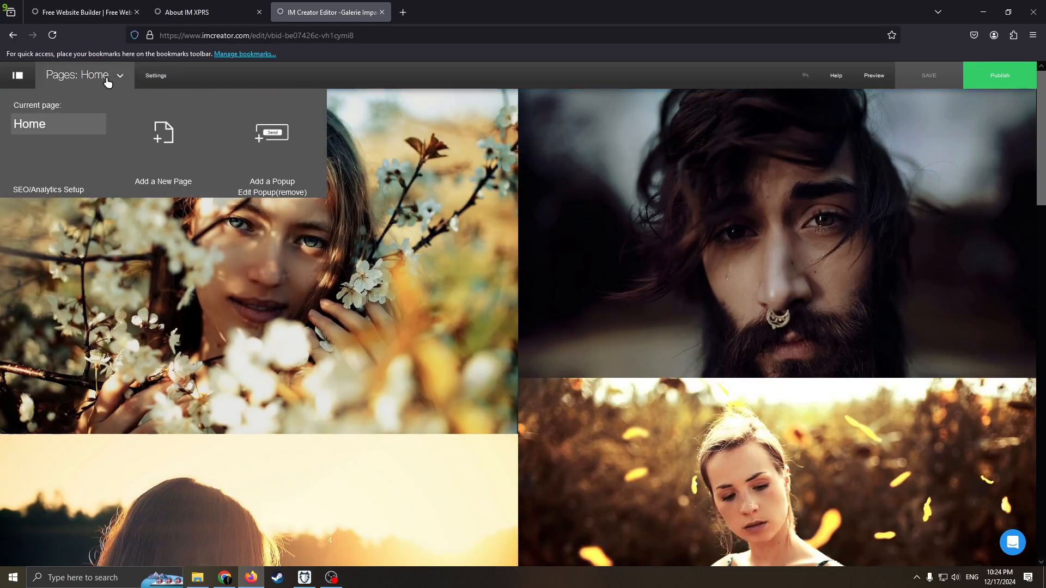
{"action": "left_click", "coordinate": [154, 141]}
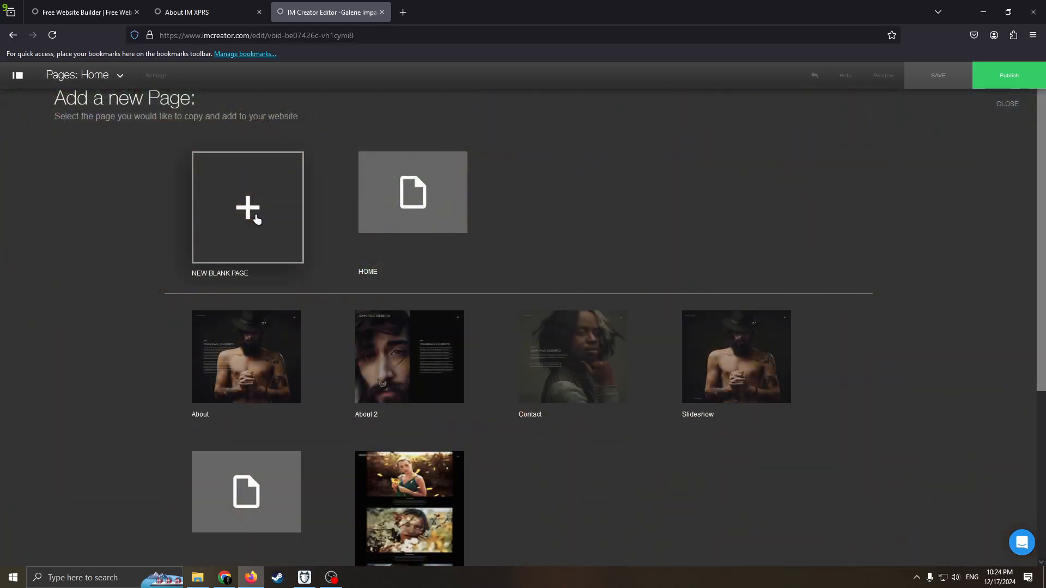
{"action": "scroll", "coordinate": [335, 309], "scroll_direction": "down", "scroll_amount": 1}
{"action": "scroll", "coordinate": [335, 308], "scroll_direction": "down", "scroll_amount": 4}
{"action": "scroll", "coordinate": [341, 366], "scroll_direction": "up", "scroll_amount": 5}
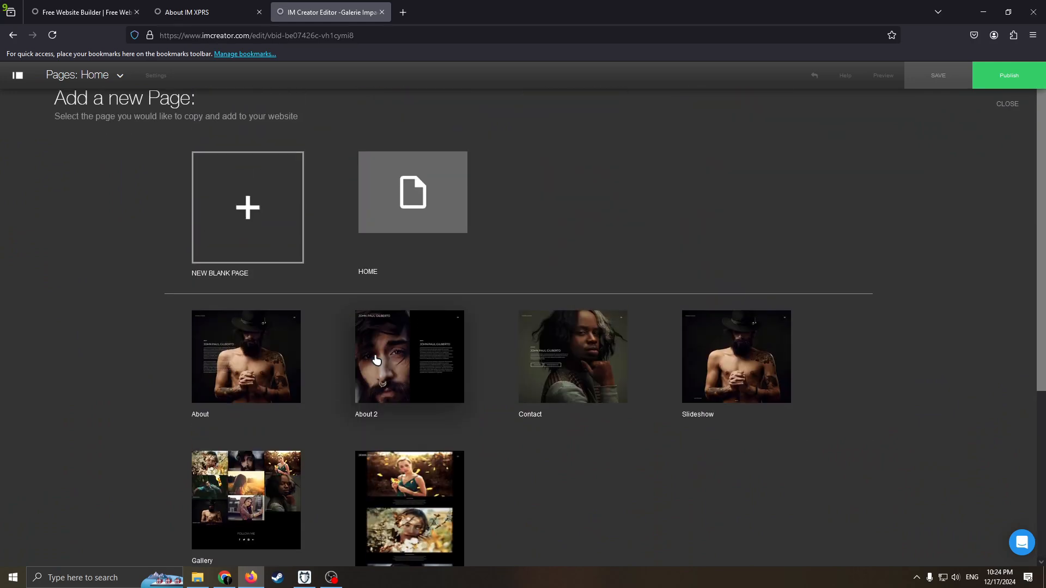
{"action": "left_click", "coordinate": [375, 357]}
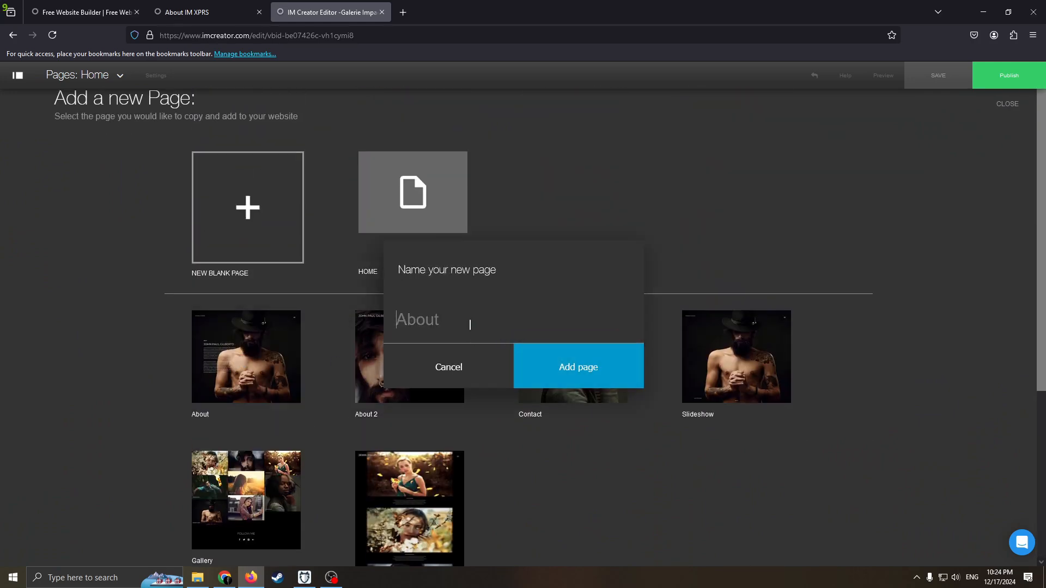
{"action": "left_click", "coordinate": [569, 362]}
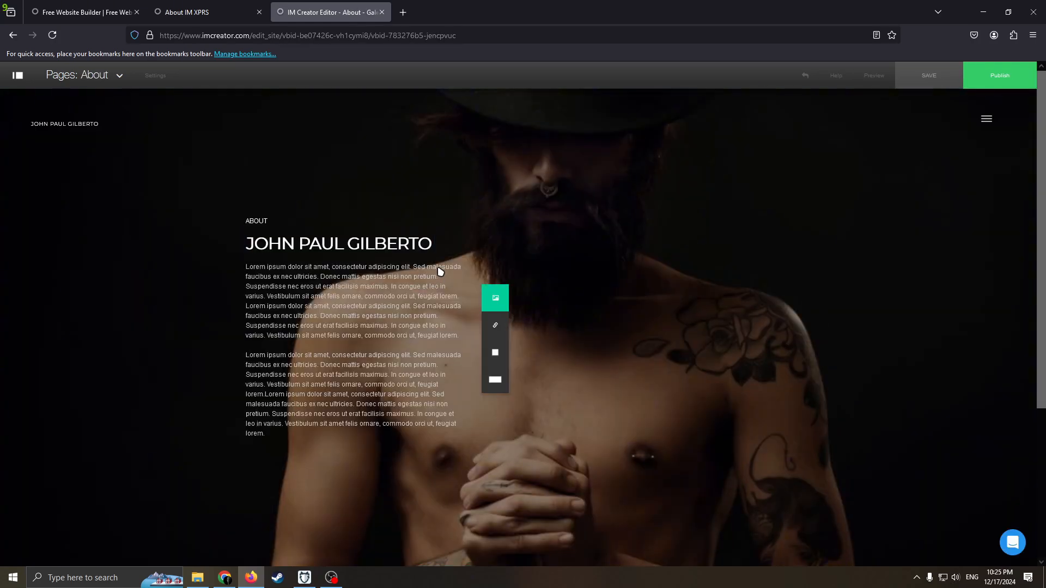
- Replace the placeholder body text on the About page with "Welcome to my website"
{"action": "scroll", "coordinate": [549, 243], "scroll_direction": "down", "scroll_amount": 1}
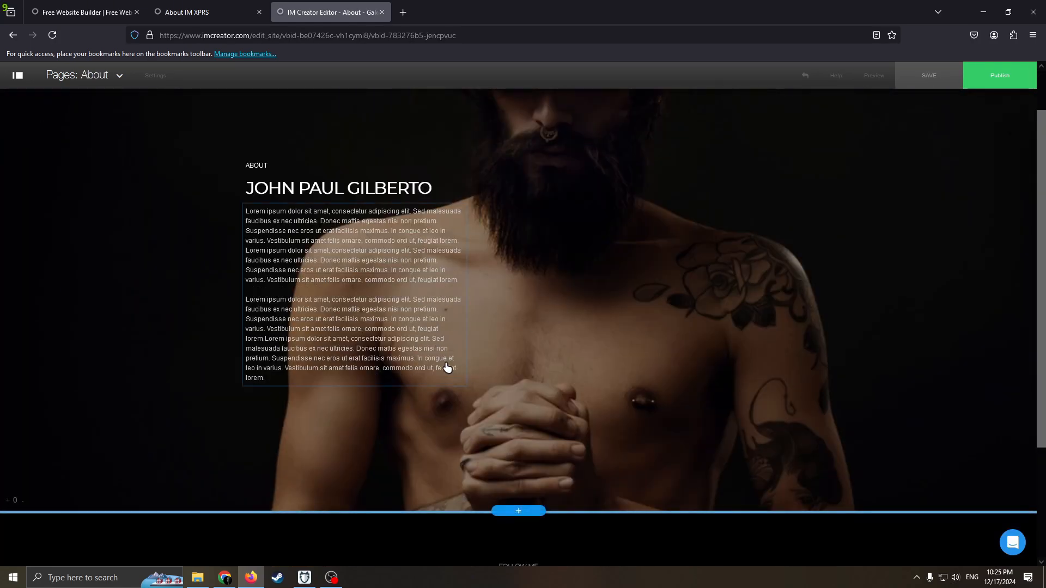
{"action": "scroll", "coordinate": [373, 327], "scroll_direction": "up", "scroll_amount": 1}
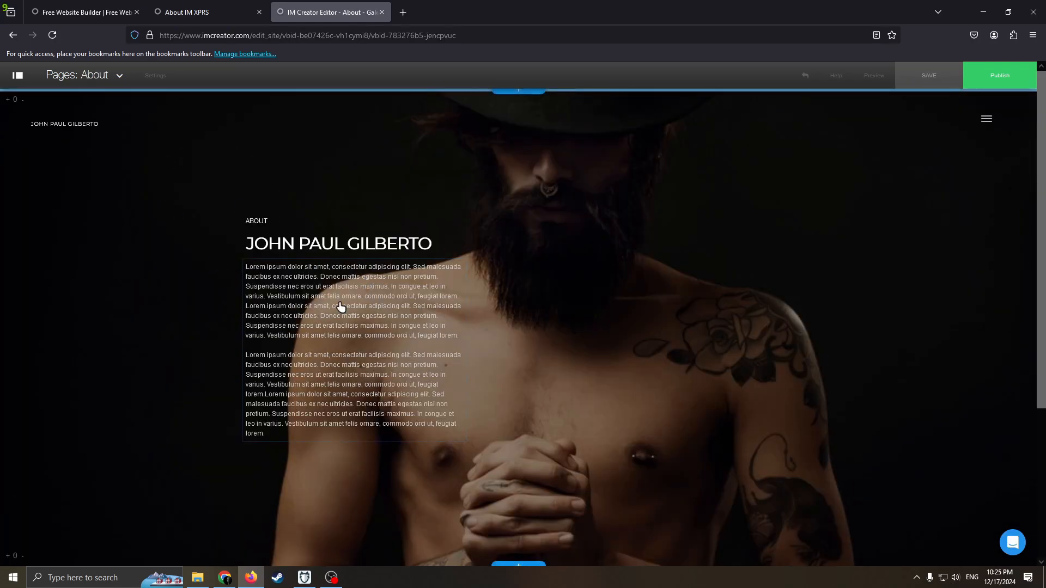
{"action": "left_click", "coordinate": [443, 441]}
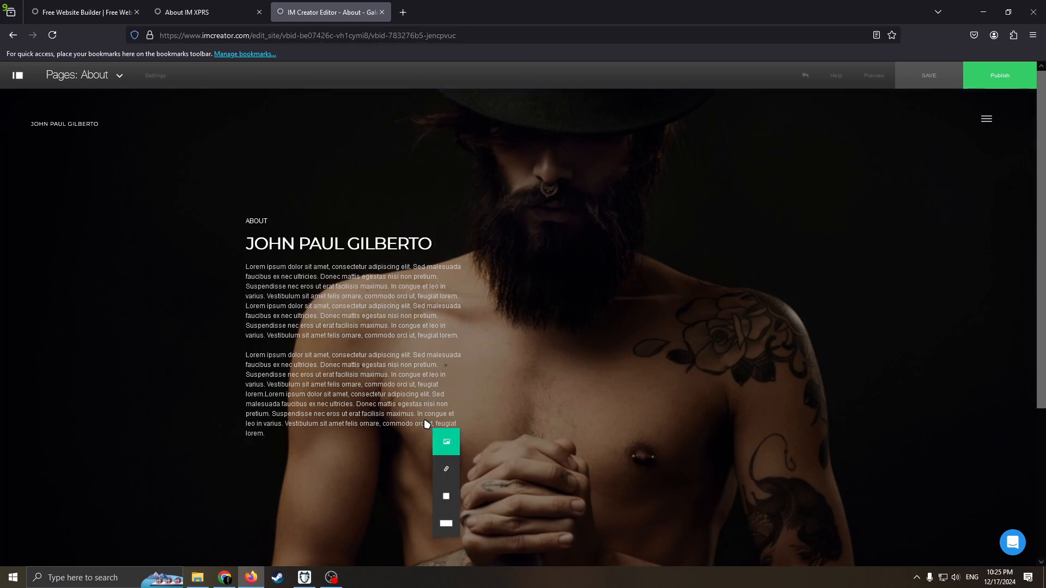
{"action": "left_click", "coordinate": [333, 366]}
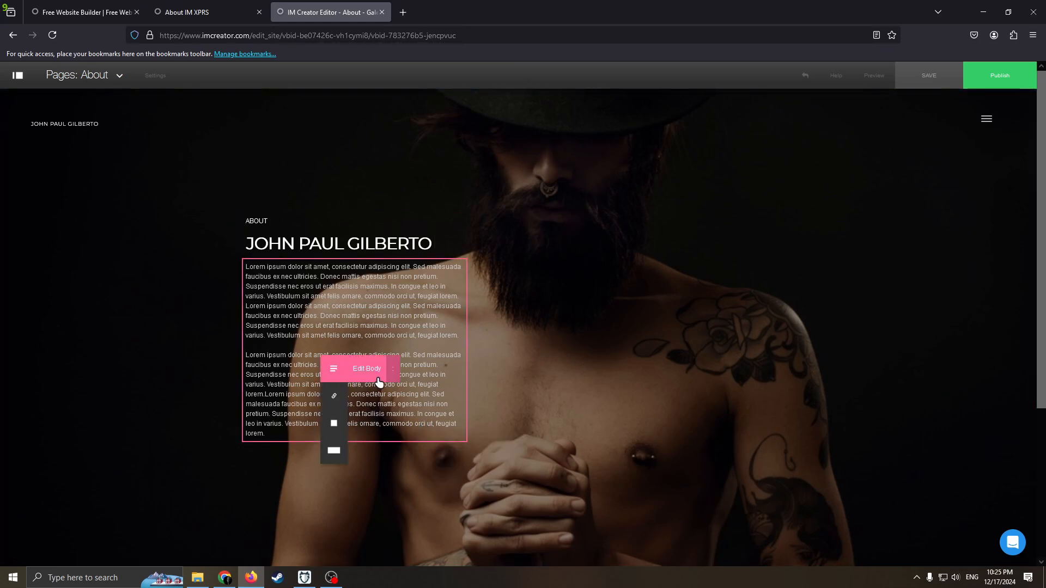
{"action": "left_click", "coordinate": [355, 331]}
{"action": "left_click", "coordinate": [376, 297]}
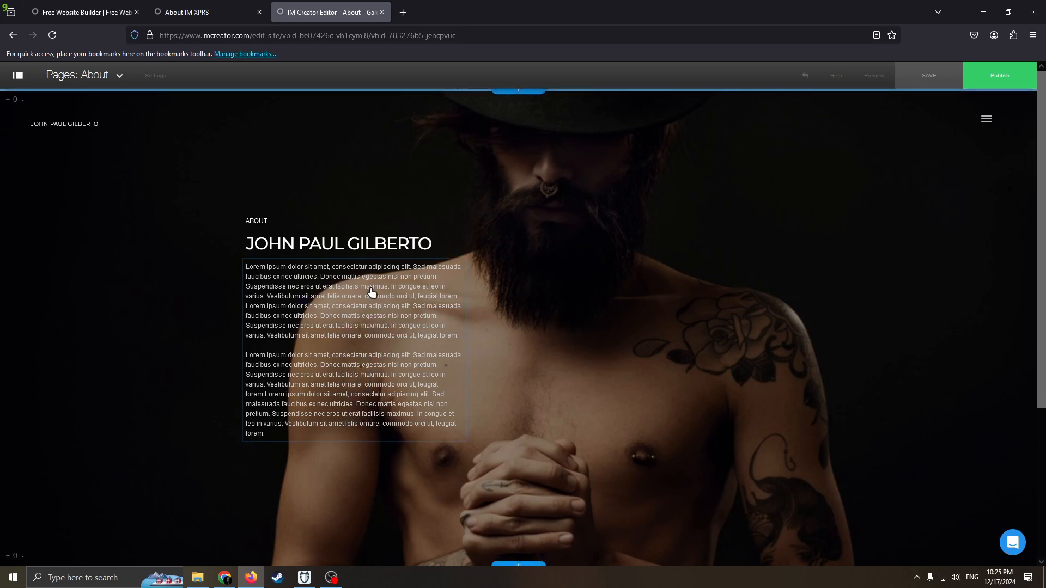
{"action": "left_click", "coordinate": [320, 298]}
{"action": "left_click", "coordinate": [353, 297]}
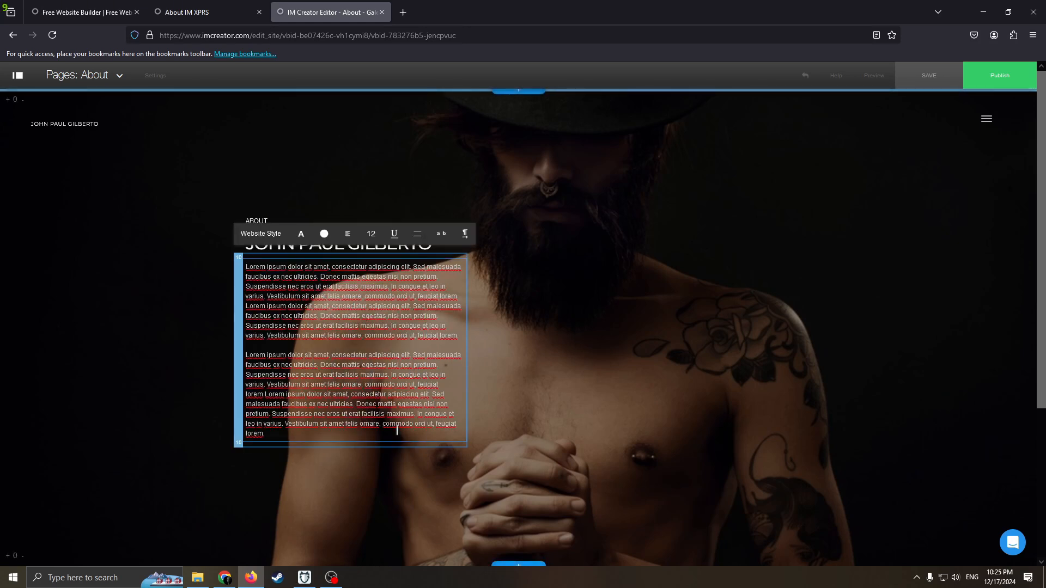
{"action": "left_click_drag", "start_coordinate": [397, 430], "coordinate": [248, 267]}
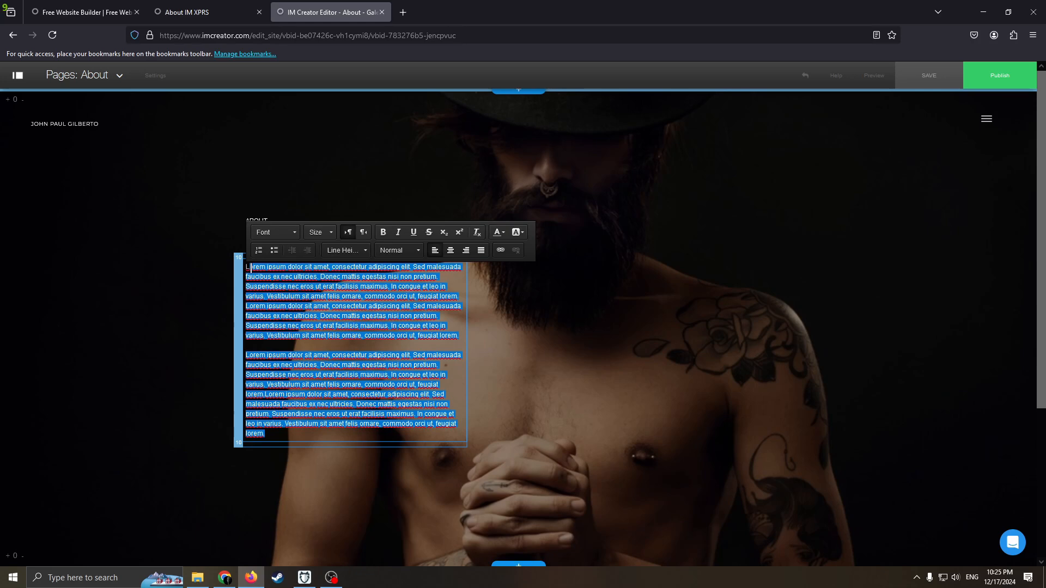
{"action": "key", "text": "BackSpace"}
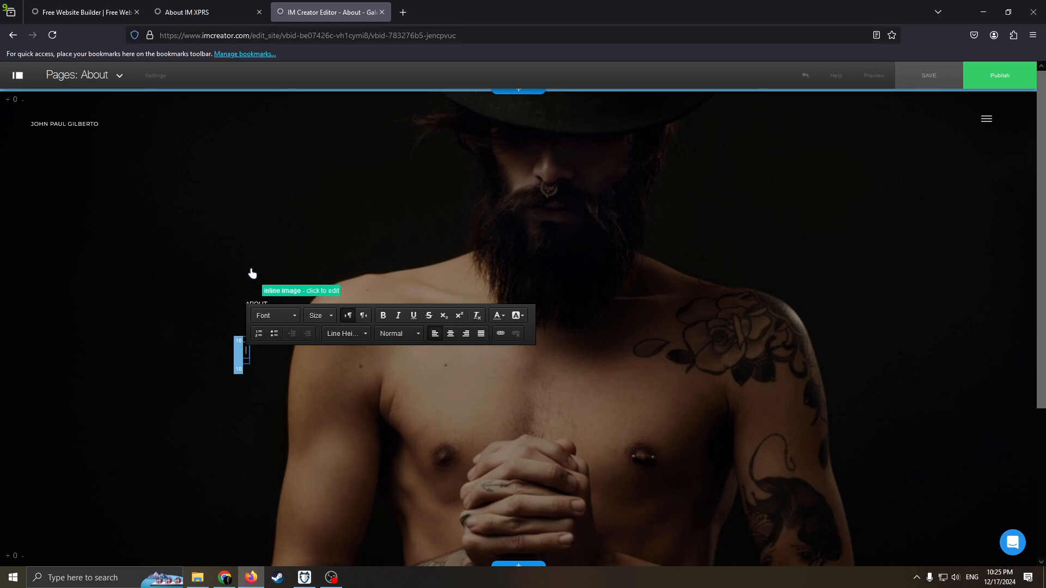
{"action": "type", "text": "Welcome to my website"}
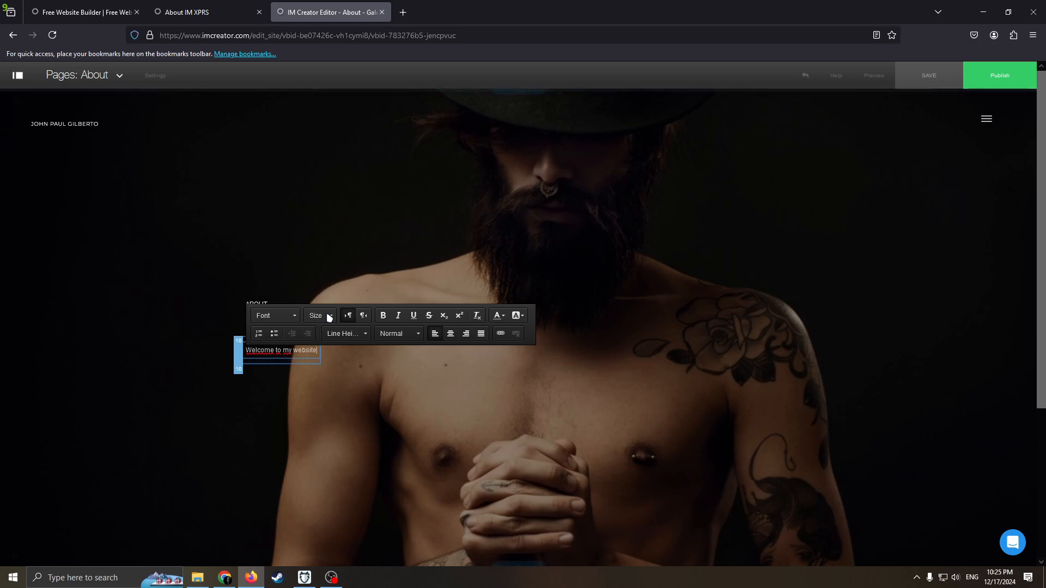
- Choose a larger font size for the welcome text in the About page's body
{"action": "left_click", "coordinate": [329, 317]}
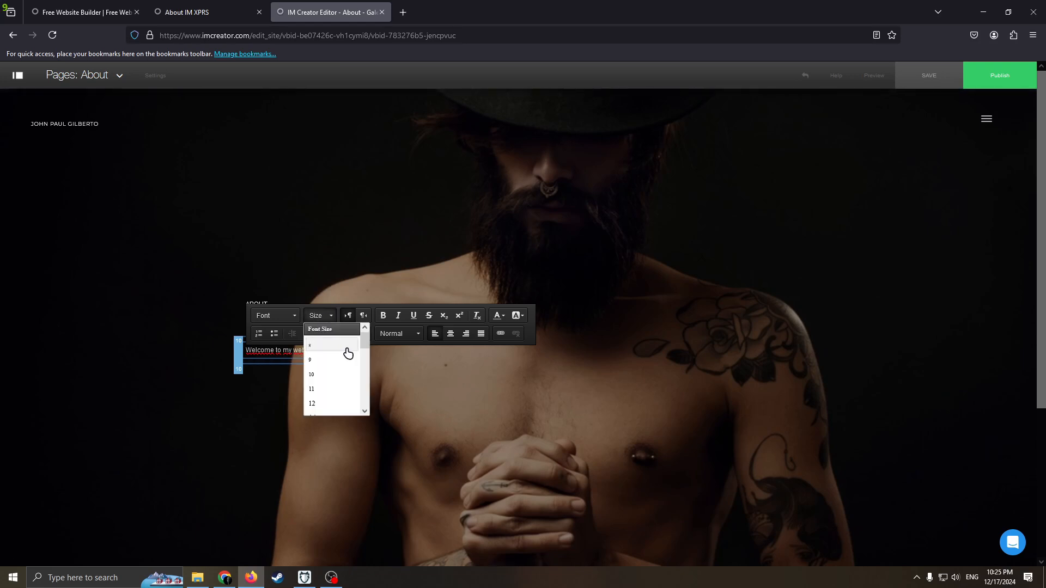
{"action": "scroll", "coordinate": [326, 400], "scroll_direction": "down", "scroll_amount": 5}
{"action": "left_click", "coordinate": [326, 399]}
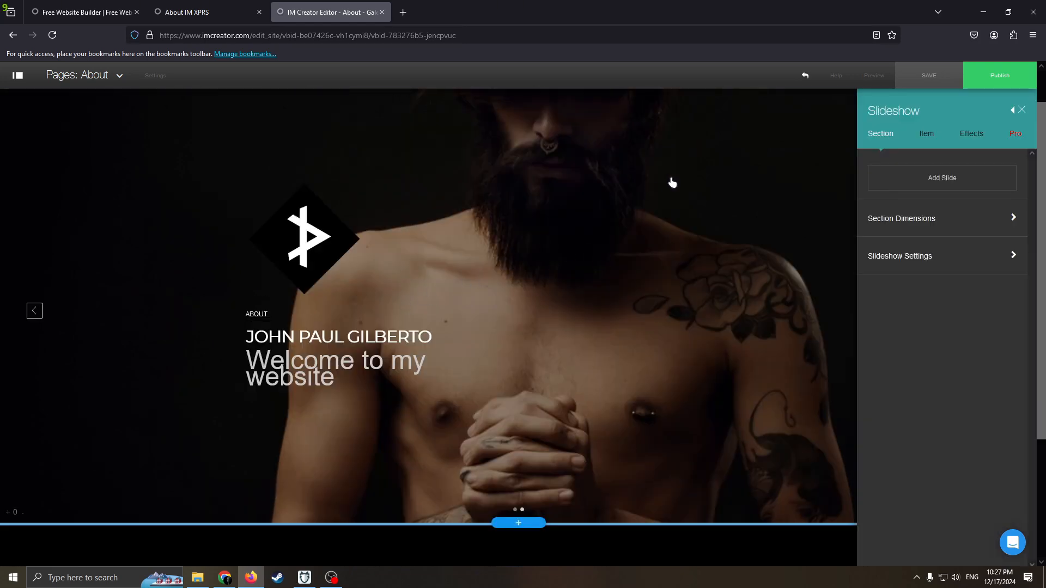
- Show a button on the About page's slide and set the item layout to text on the left of the image
{"action": "left_click", "coordinate": [926, 134]}
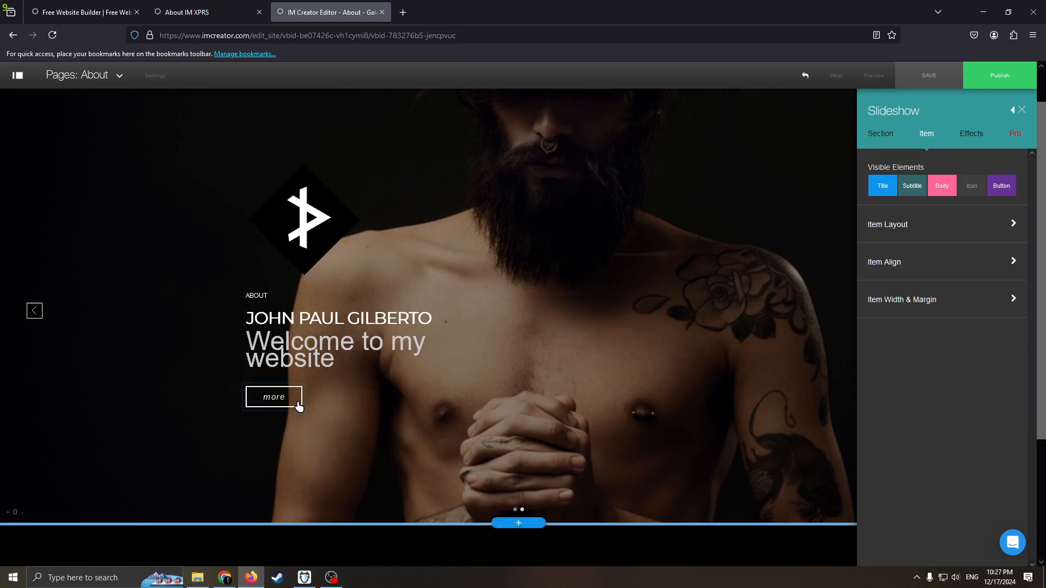
{"action": "left_click", "coordinate": [959, 222]}
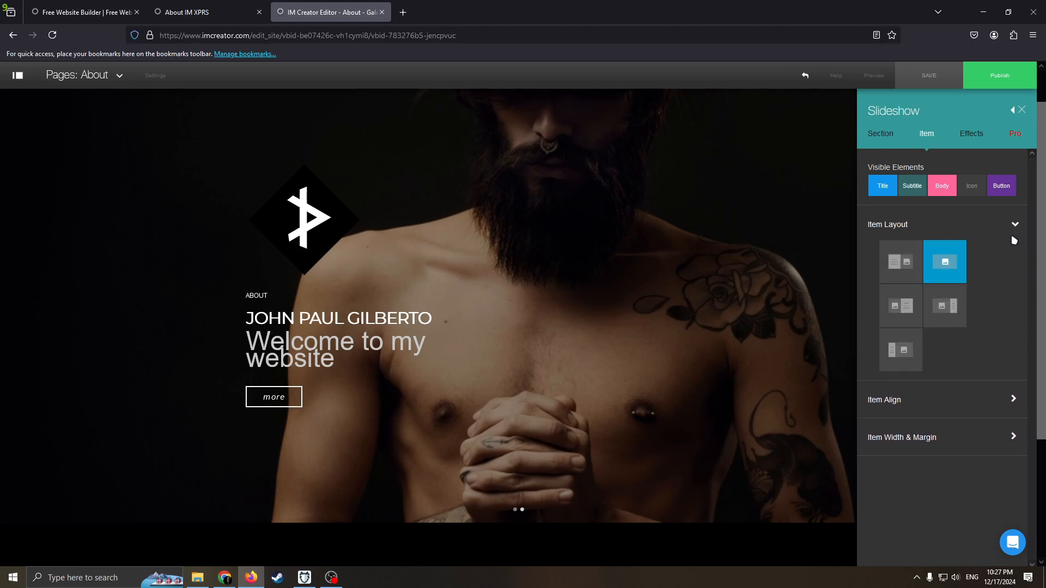
{"action": "left_click", "coordinate": [901, 265]}
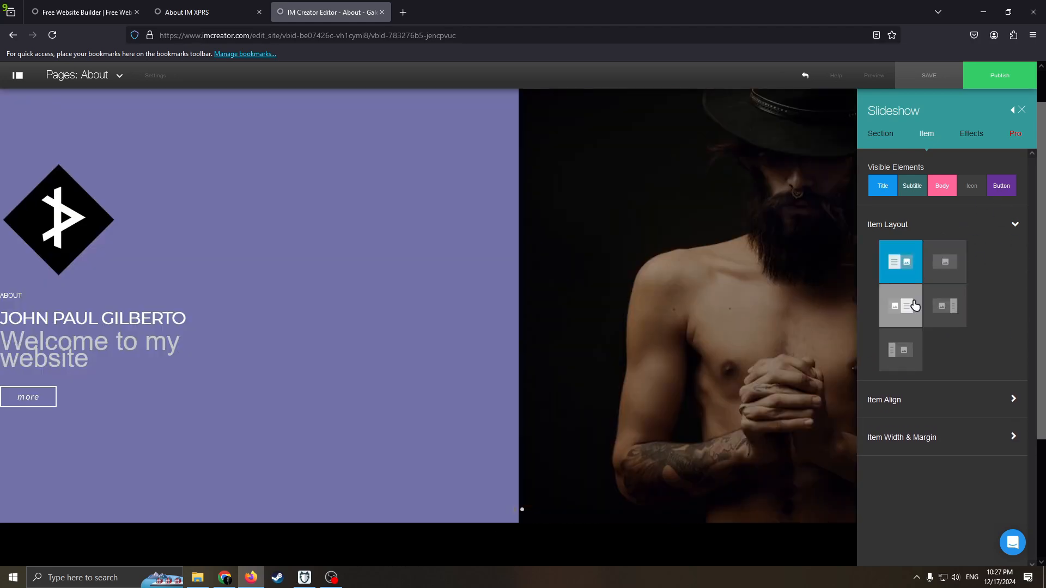
- Change the slide's item layout to a narrow text strip left of the image and center its content horizontally and vertically
{"action": "left_click", "coordinate": [904, 307]}
{"action": "left_click", "coordinate": [932, 316]}
{"action": "left_click", "coordinate": [900, 350]}
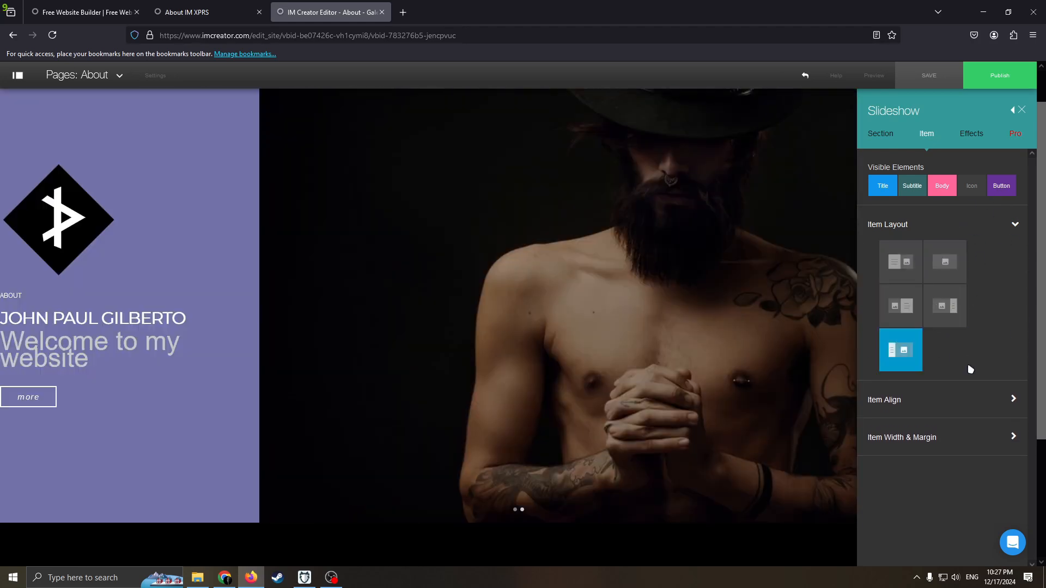
{"action": "left_click", "coordinate": [960, 409]}
{"action": "left_click", "coordinate": [941, 434]}
{"action": "scroll", "coordinate": [981, 462], "scroll_direction": "down", "scroll_amount": 5}
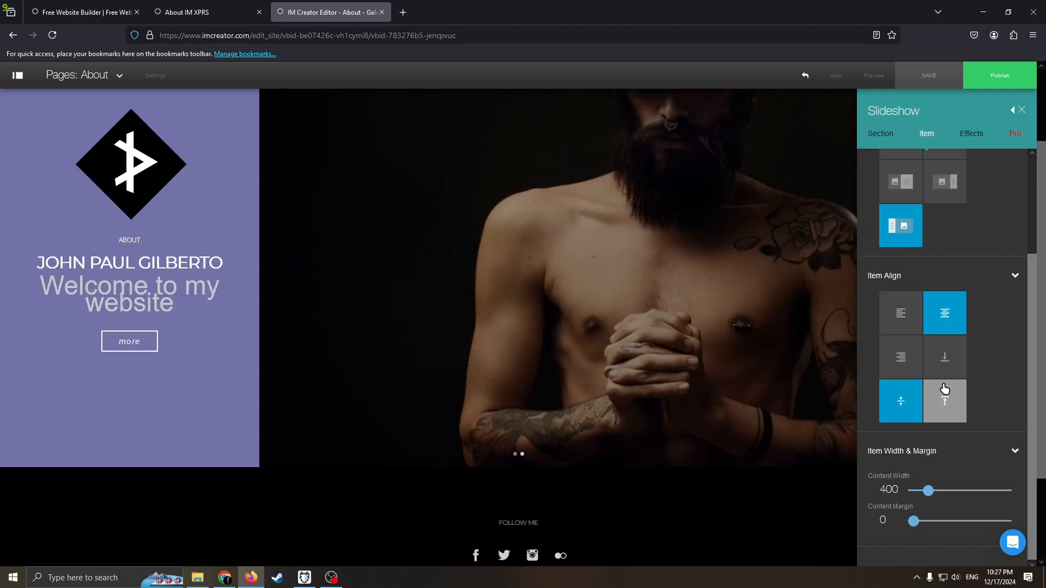
{"action": "scroll", "coordinate": [945, 388], "scroll_direction": "up", "scroll_amount": 4}
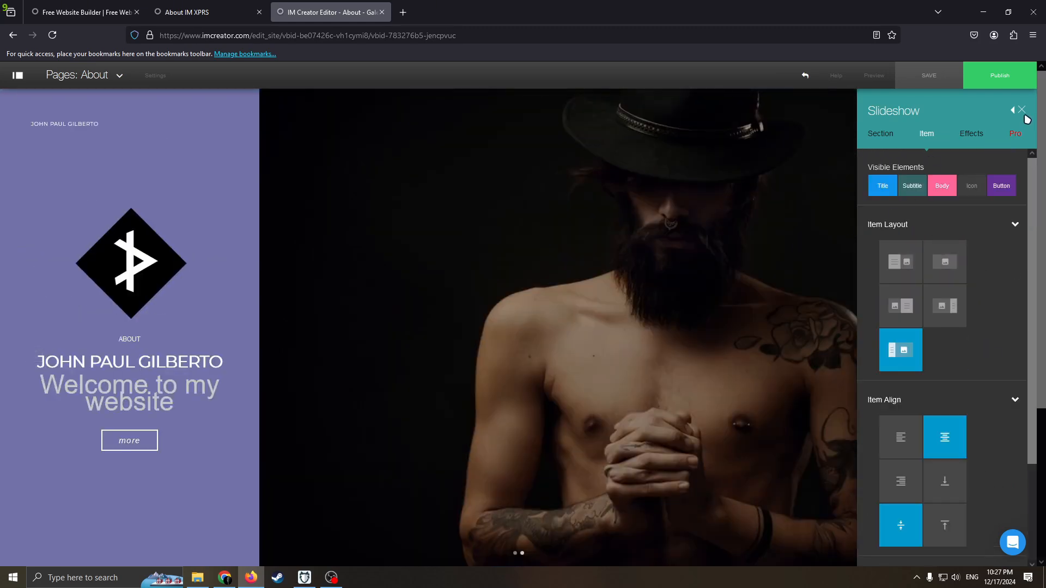
{"action": "left_click", "coordinate": [1022, 111]}
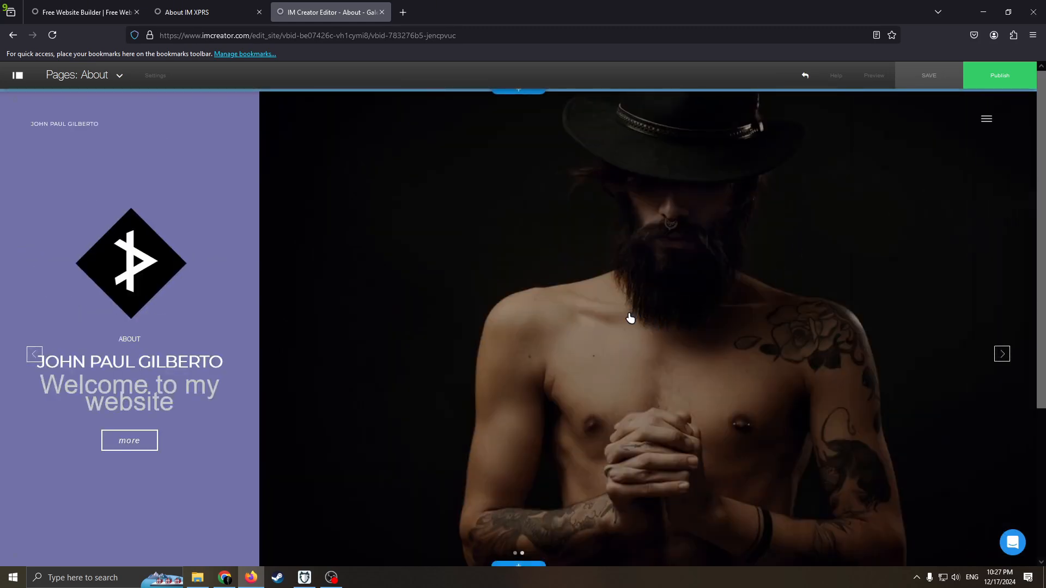
- Add the "enjoy!" skateboarder header section below the About slideshow and apply the website's own style to it
{"action": "scroll", "coordinate": [600, 425], "scroll_direction": "down", "scroll_amount": 1}
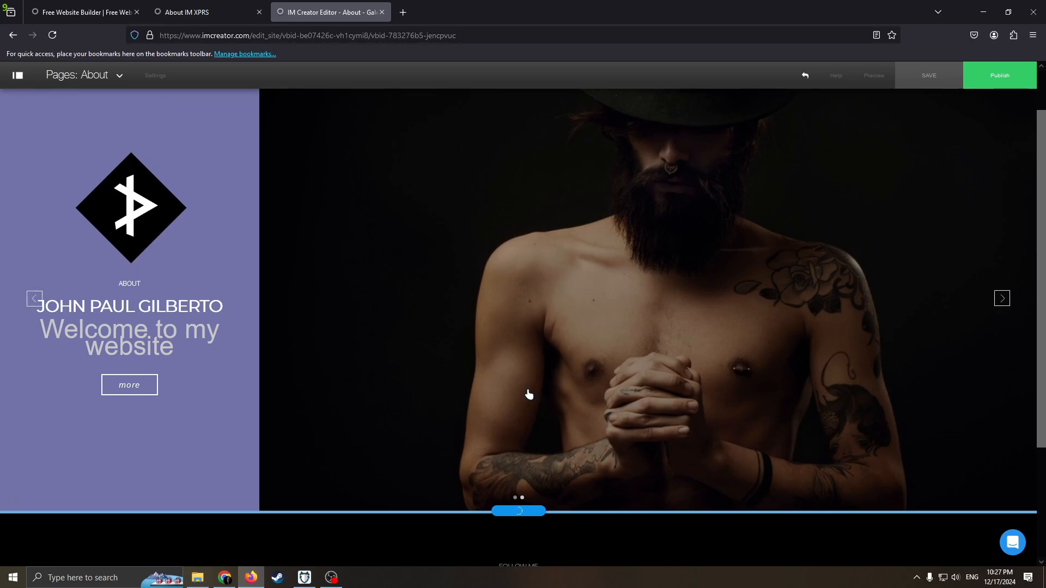
{"action": "left_click", "coordinate": [504, 511]}
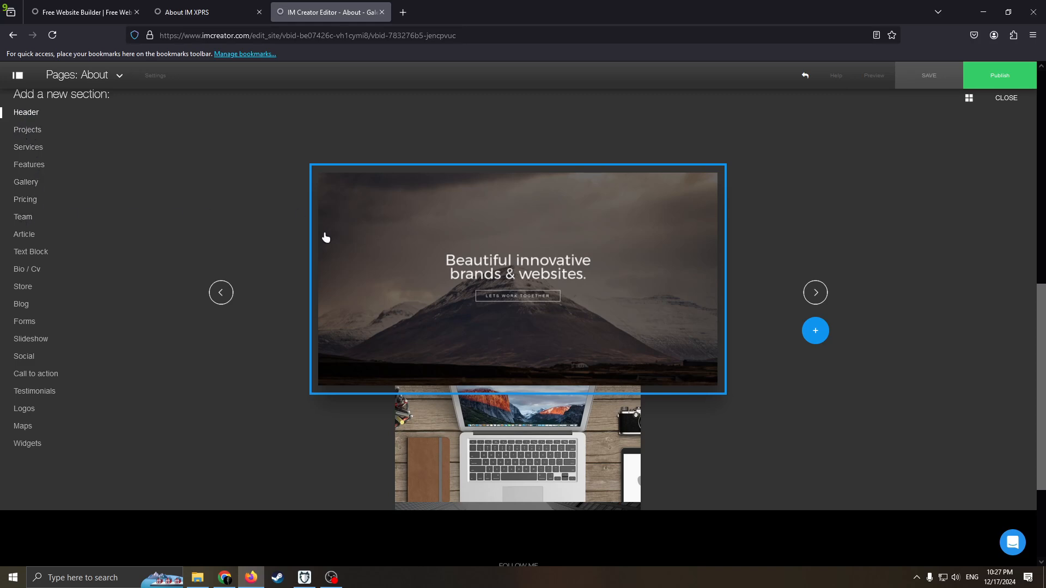
{"action": "left_click", "coordinate": [968, 102]}
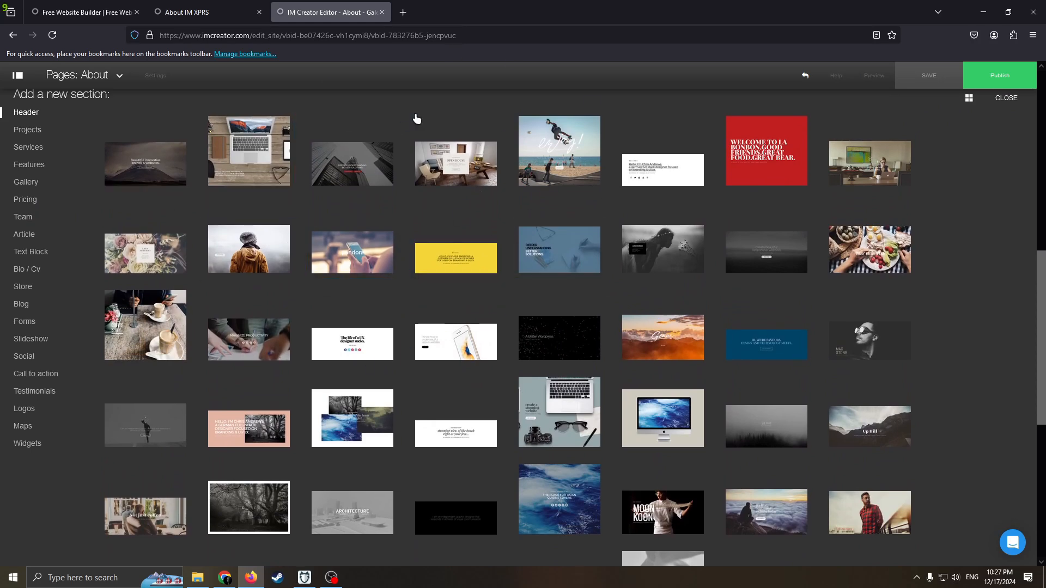
{"action": "left_click", "coordinate": [559, 151]}
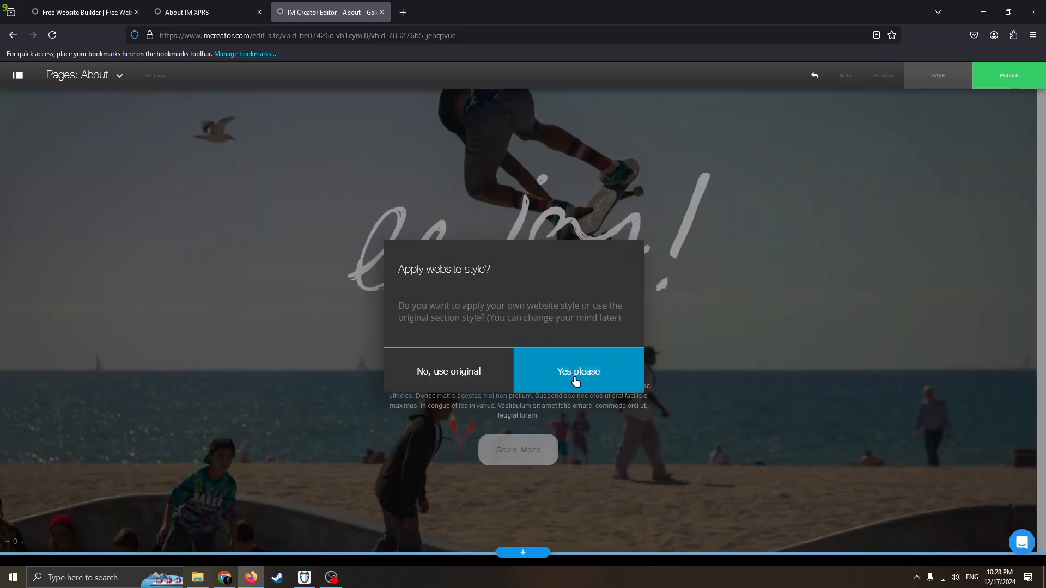
{"action": "left_click", "coordinate": [544, 381]}
{"action": "left_click", "coordinate": [899, 266]}
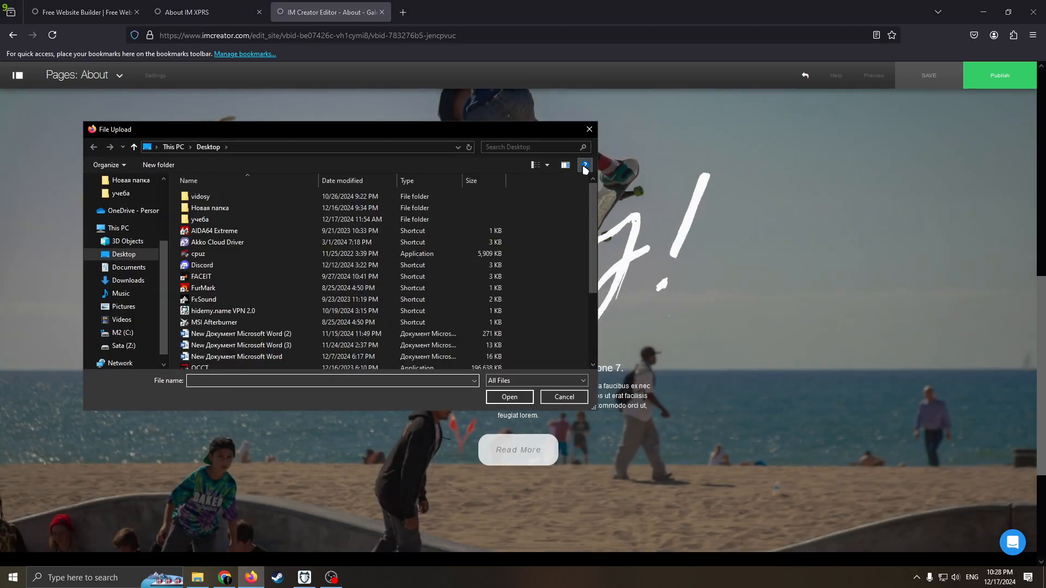
{"action": "left_click", "coordinate": [589, 129]}
{"action": "left_click", "coordinate": [163, 291]}
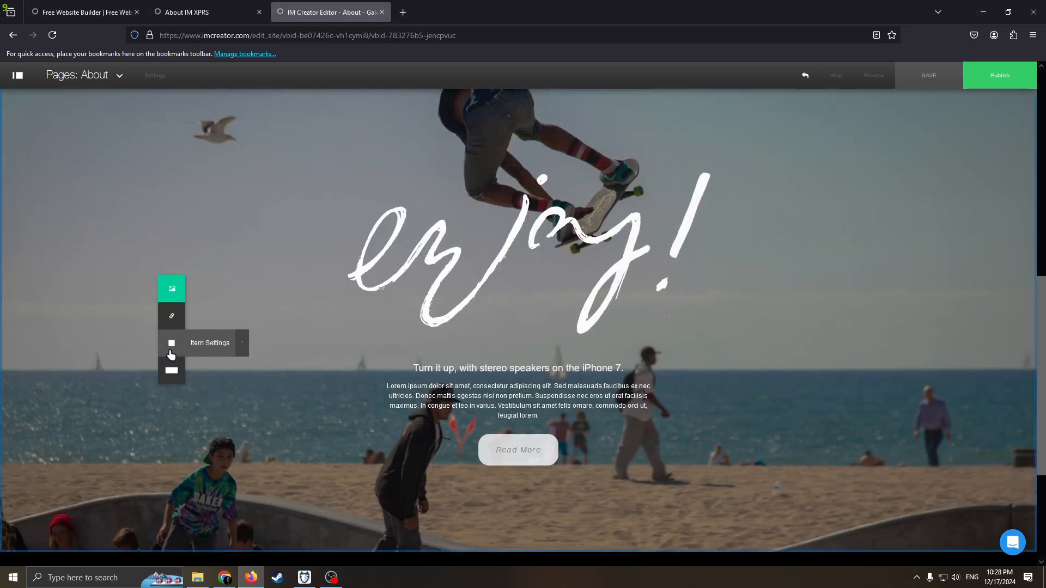
{"action": "left_click", "coordinate": [172, 367]}
{"action": "left_click", "coordinate": [1022, 111]}
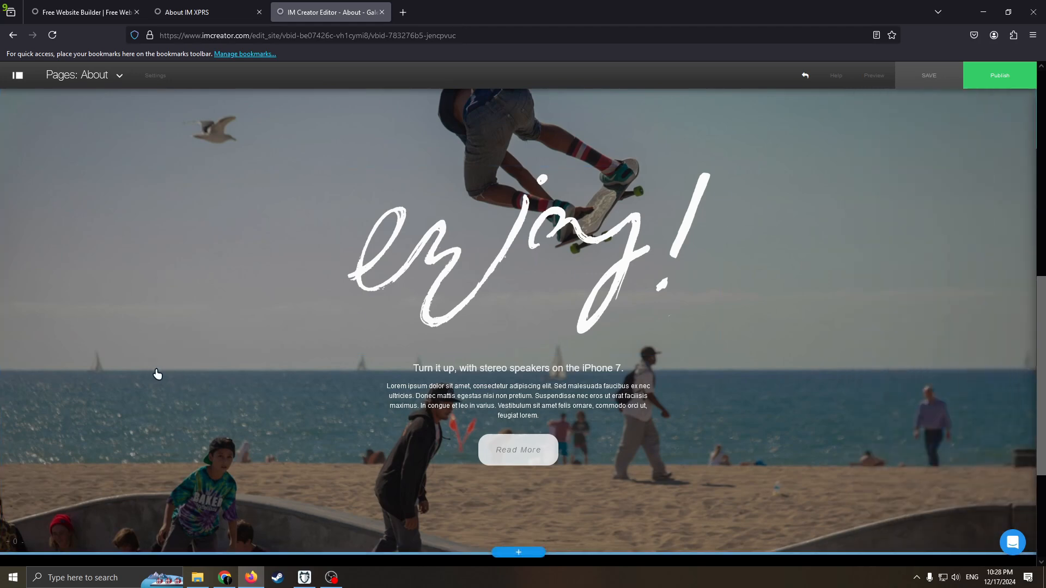
- Adjust the section dimensions of the new "enjoy!" section
{"action": "left_click", "coordinate": [158, 373]}
{"action": "left_click", "coordinate": [218, 447]}
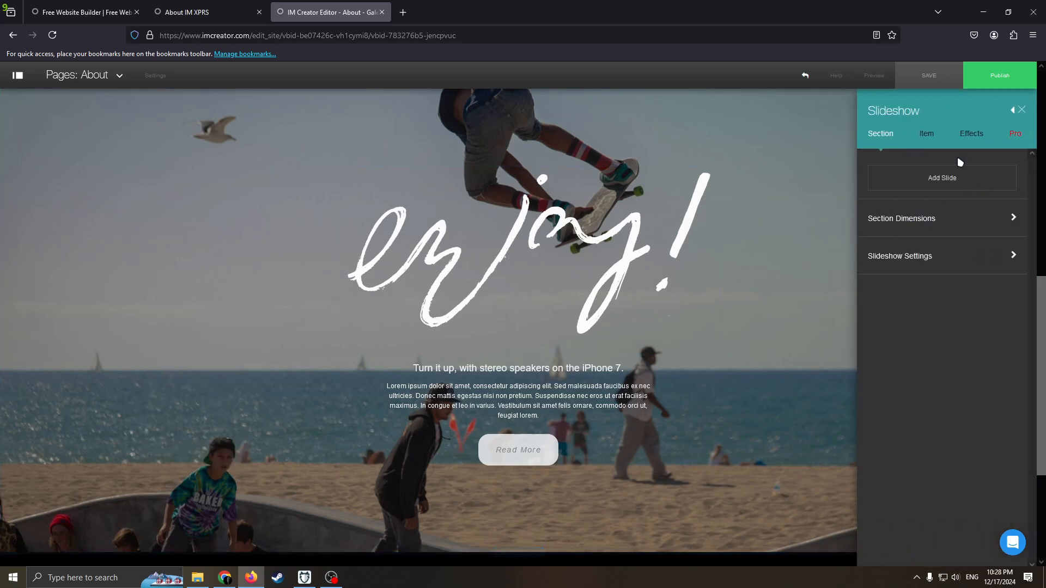
{"action": "left_click", "coordinate": [950, 219]}
{"action": "mouse_move", "coordinate": [976, 260]}
{"action": "left_mouse_down"}
{"action": "mouse_move", "coordinate": [972, 252]}
{"action": "mouse_move", "coordinate": [990, 258]}
{"action": "left_mouse_up"}
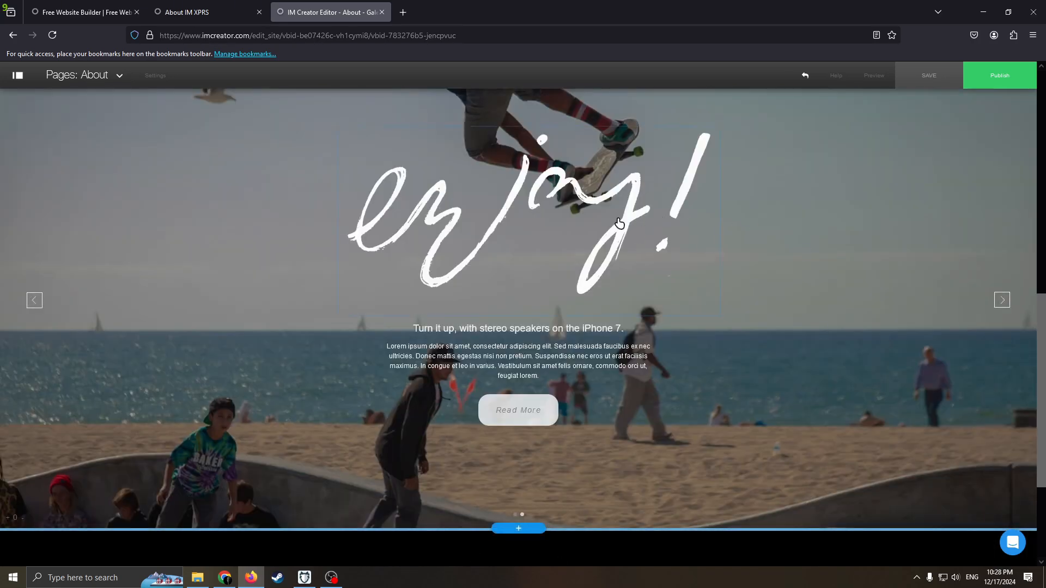
- Add a title and a location map to the "enjoy!" section's item and save the website
{"action": "left_click", "coordinate": [619, 223]}
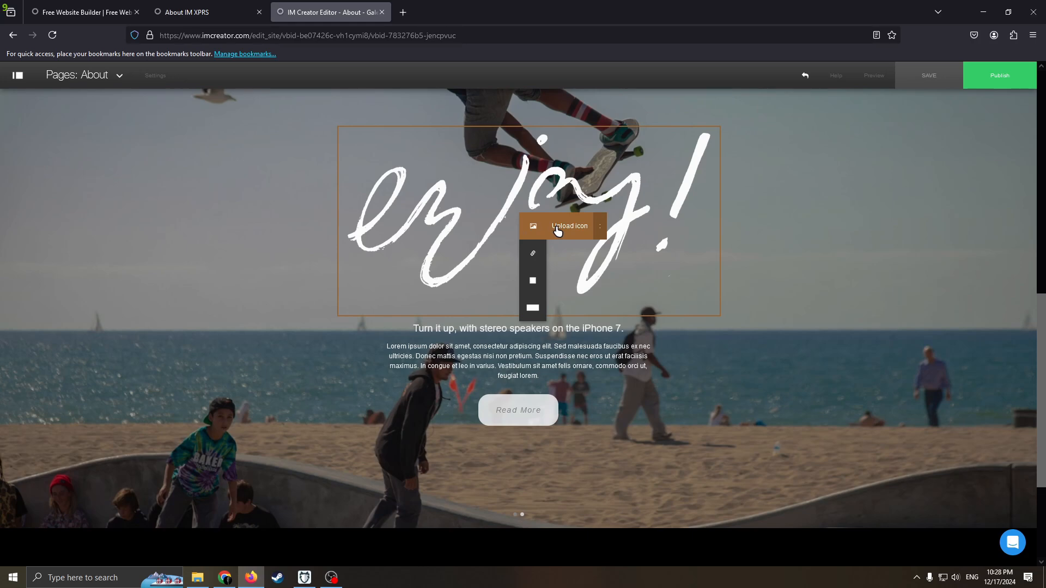
{"action": "left_click", "coordinate": [540, 417]}
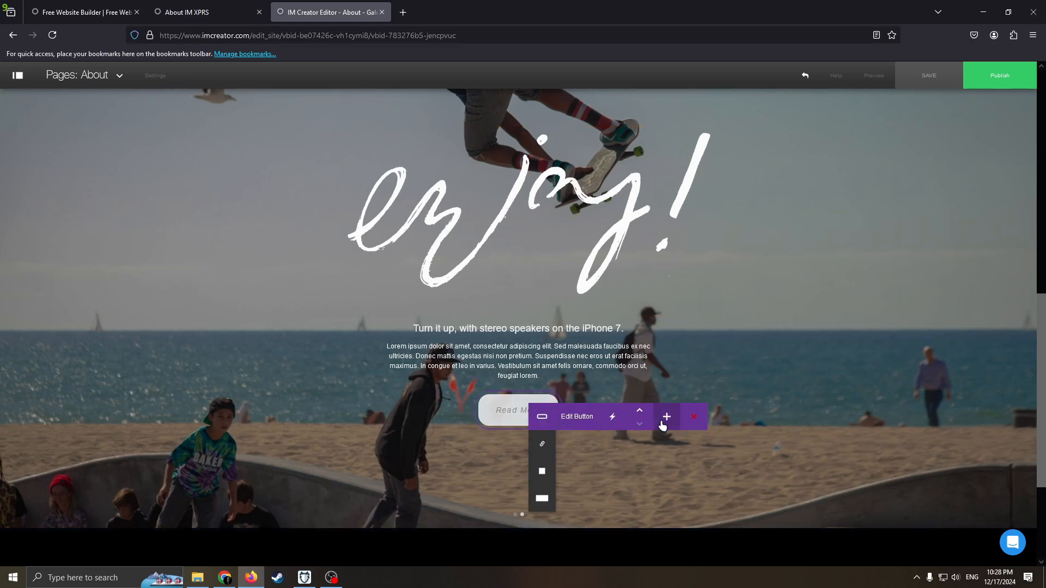
{"action": "left_click", "coordinate": [667, 418]}
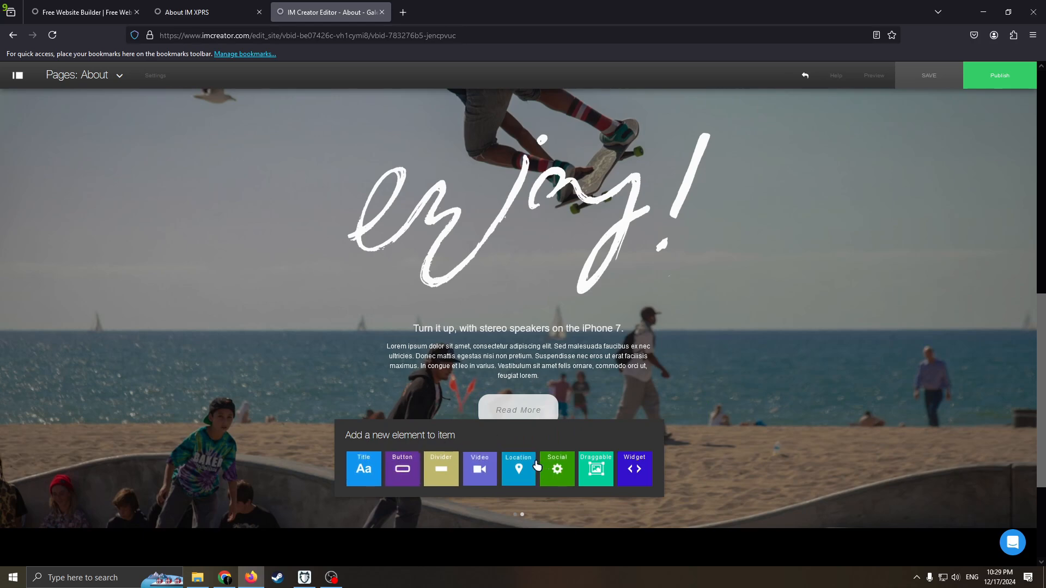
{"action": "left_click", "coordinate": [521, 470]}
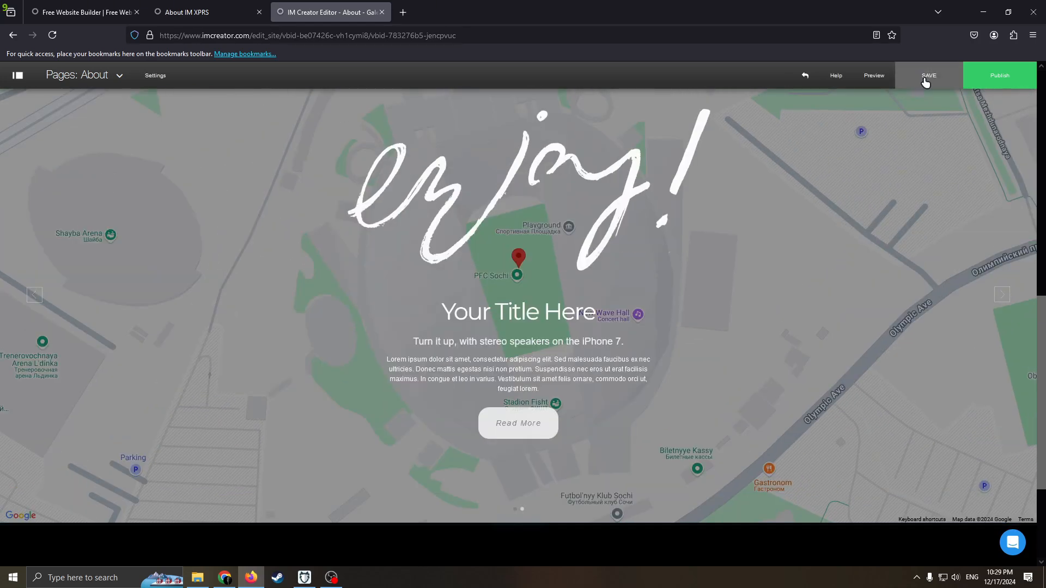
{"action": "left_click", "coordinate": [926, 86]}
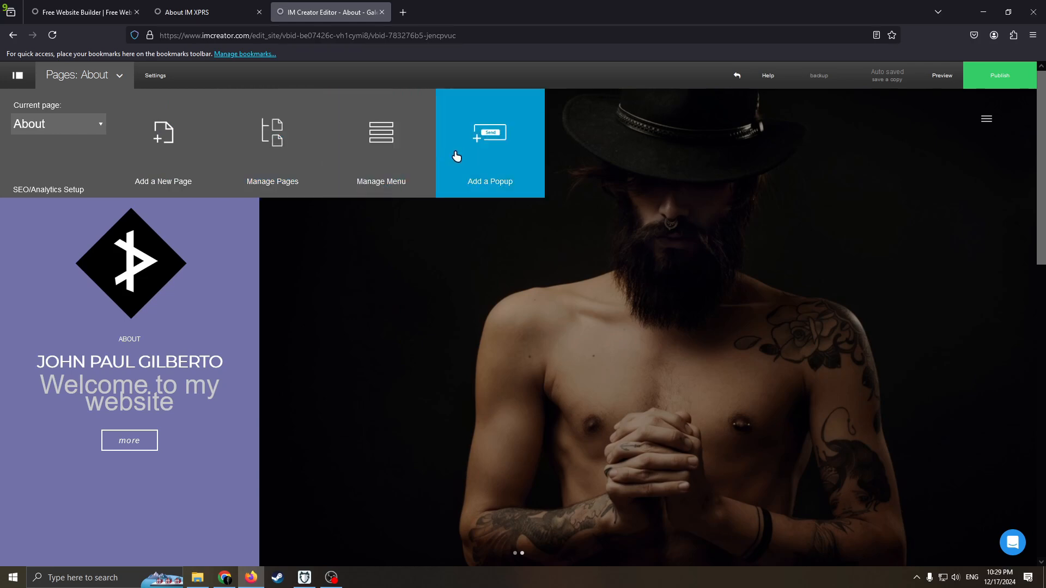
- Open the page manager and publish the website by updating its temporary URL
{"action": "left_click", "coordinate": [274, 148]}
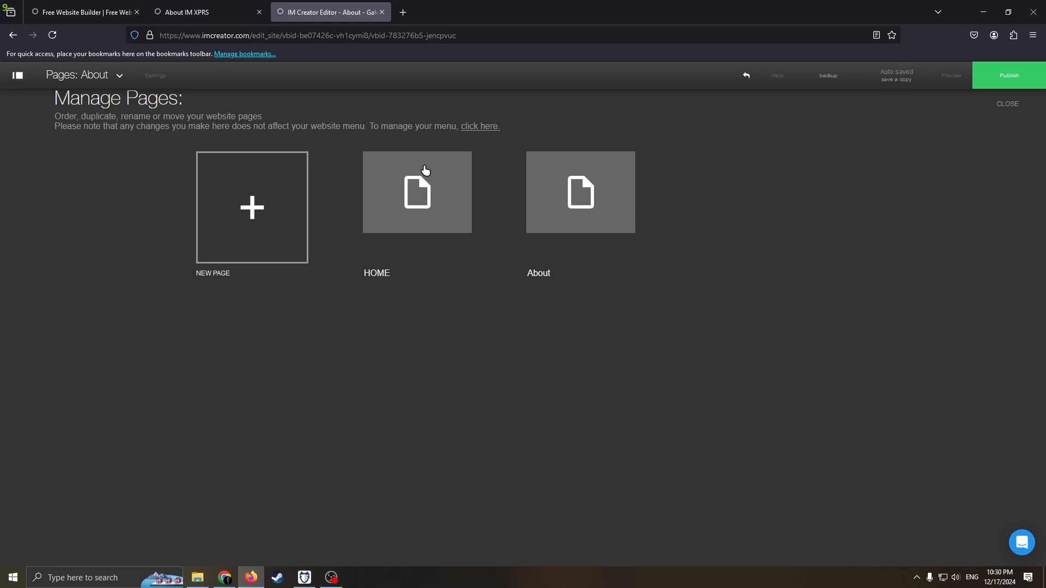
{"action": "mouse_move", "coordinate": [630, 158]}
{"action": "left_click", "coordinate": [1009, 78]}
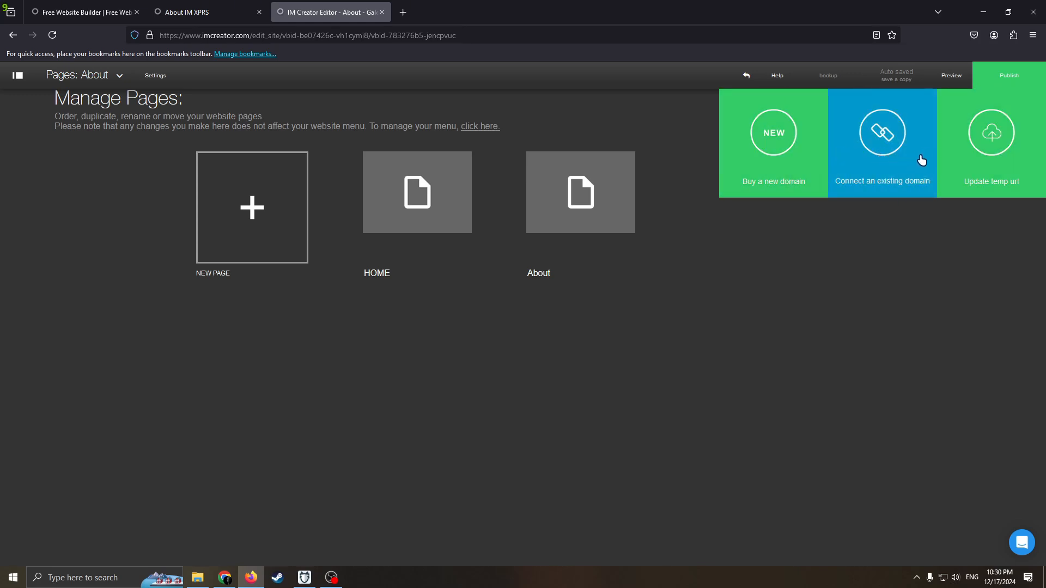
{"action": "left_click", "coordinate": [1018, 155]}
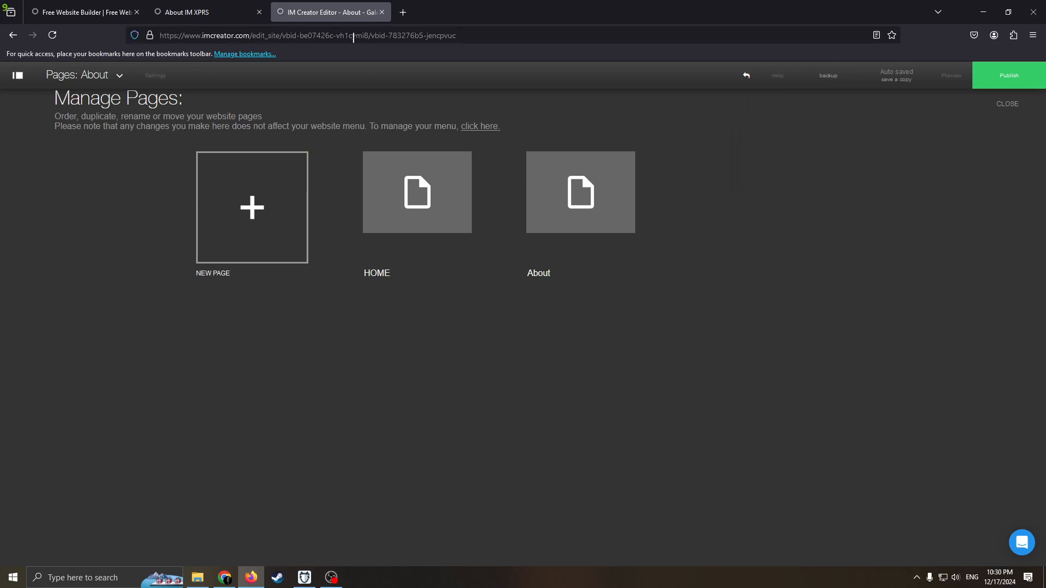
- Examine the publishing plans for the website and return from the plan selection
{"action": "left_click", "coordinate": [1008, 75]}
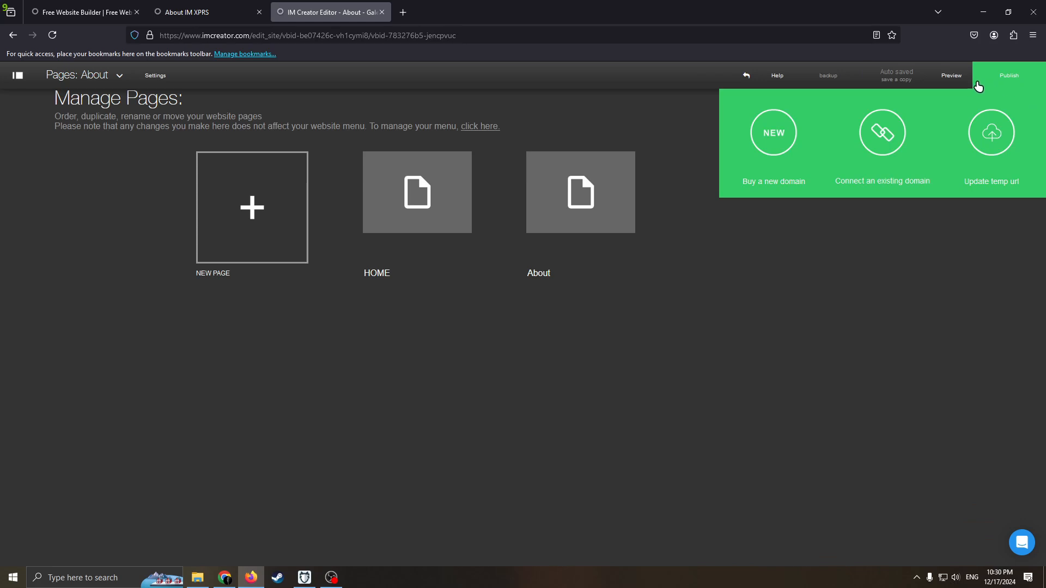
{"action": "left_click", "coordinate": [962, 110]}
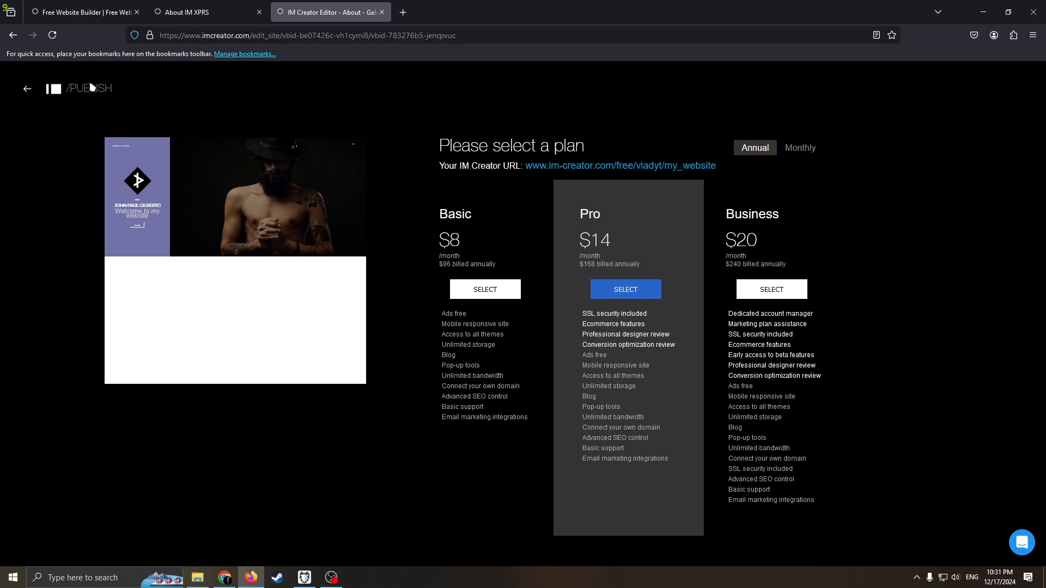
{"action": "left_click", "coordinate": [27, 90]}
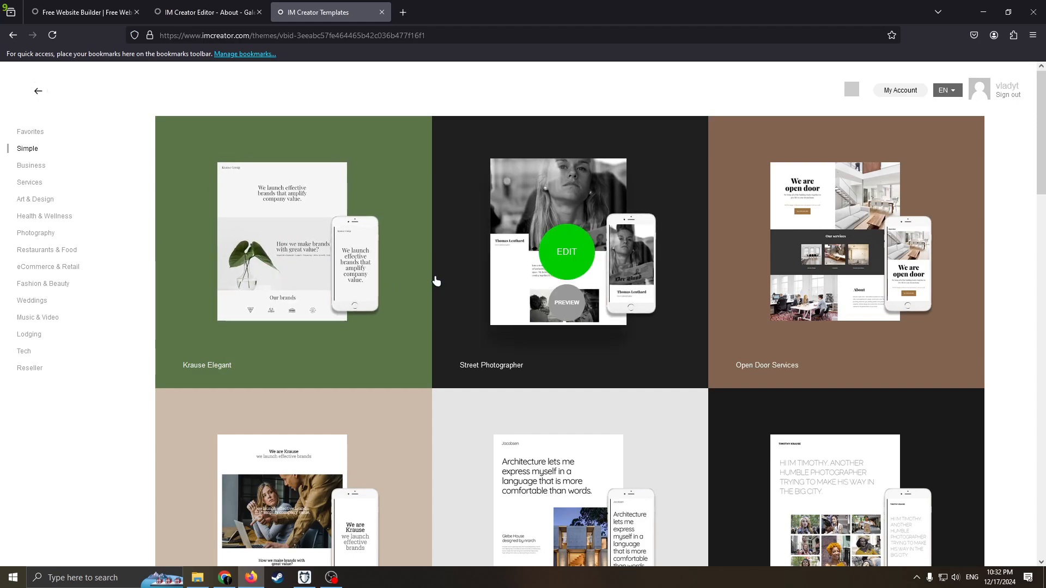
- Browse the website templates in the Simple, Business, Art & Design and Services categories
{"action": "scroll", "coordinate": [436, 262], "scroll_direction": "down", "scroll_amount": 20}
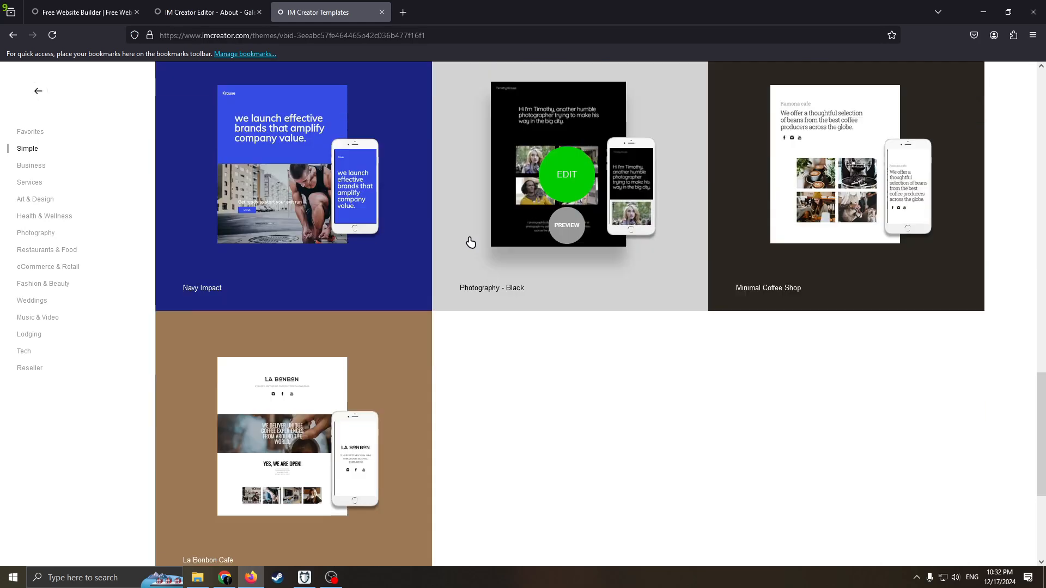
{"action": "scroll", "coordinate": [471, 242], "scroll_direction": "up", "scroll_amount": 20}
{"action": "left_click", "coordinate": [31, 165]}
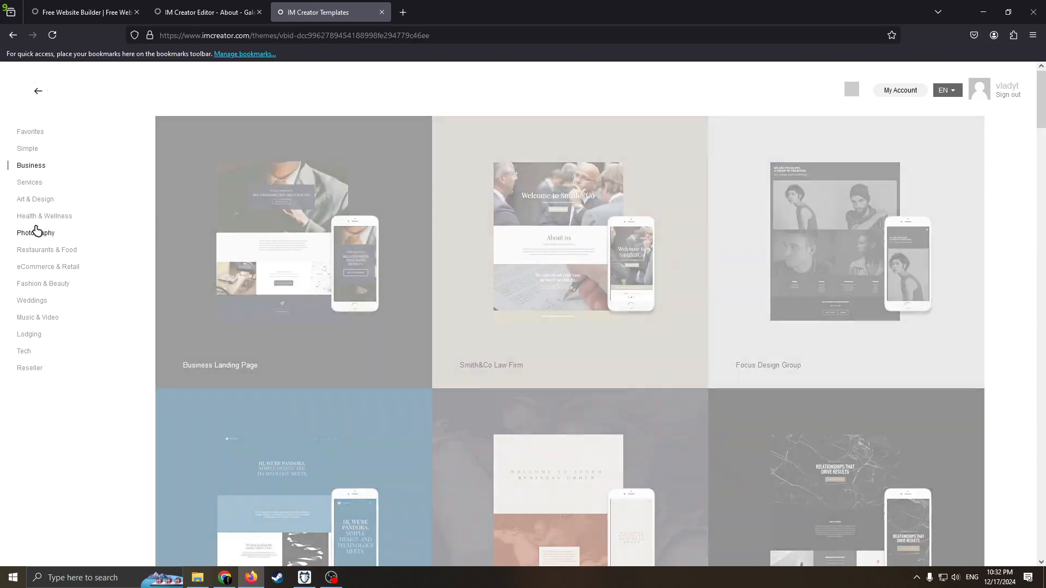
{"action": "scroll", "coordinate": [490, 267], "scroll_direction": "down", "scroll_amount": 15}
{"action": "scroll", "coordinate": [512, 267], "scroll_direction": "down", "scroll_amount": 20}
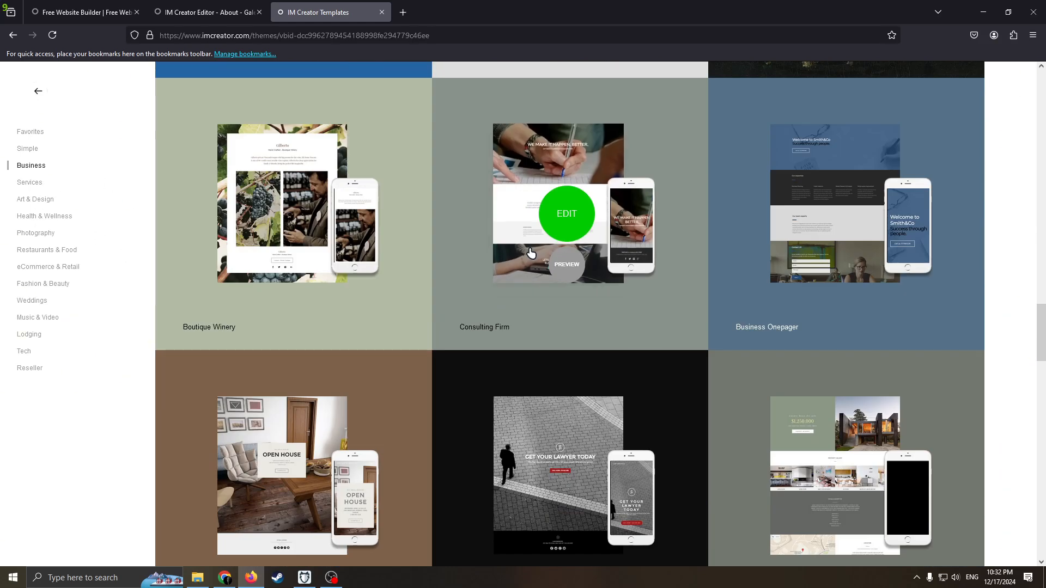
{"action": "scroll", "coordinate": [495, 271], "scroll_direction": "down", "scroll_amount": 4}
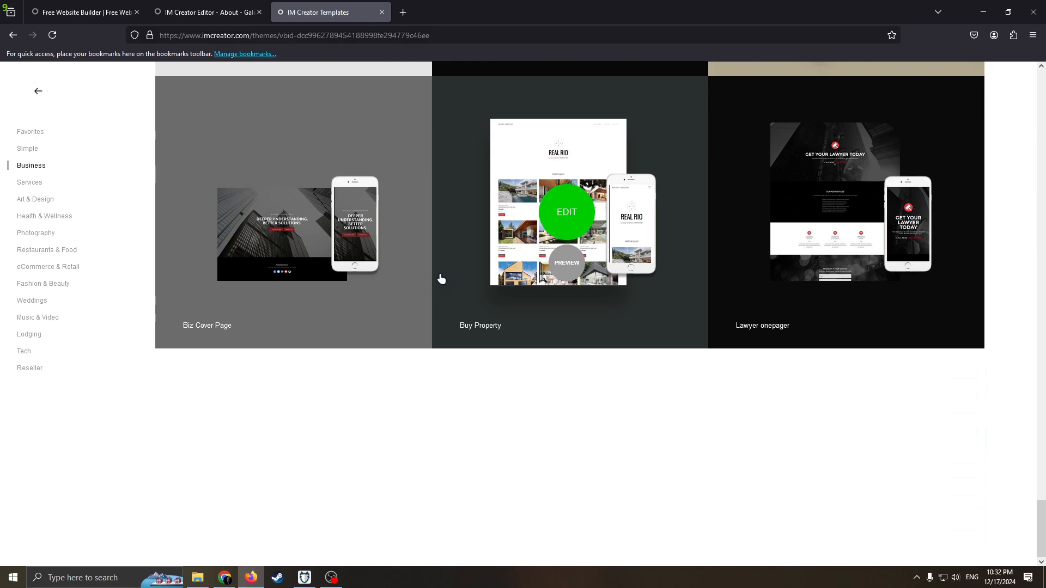
{"action": "left_click", "coordinate": [36, 199]}
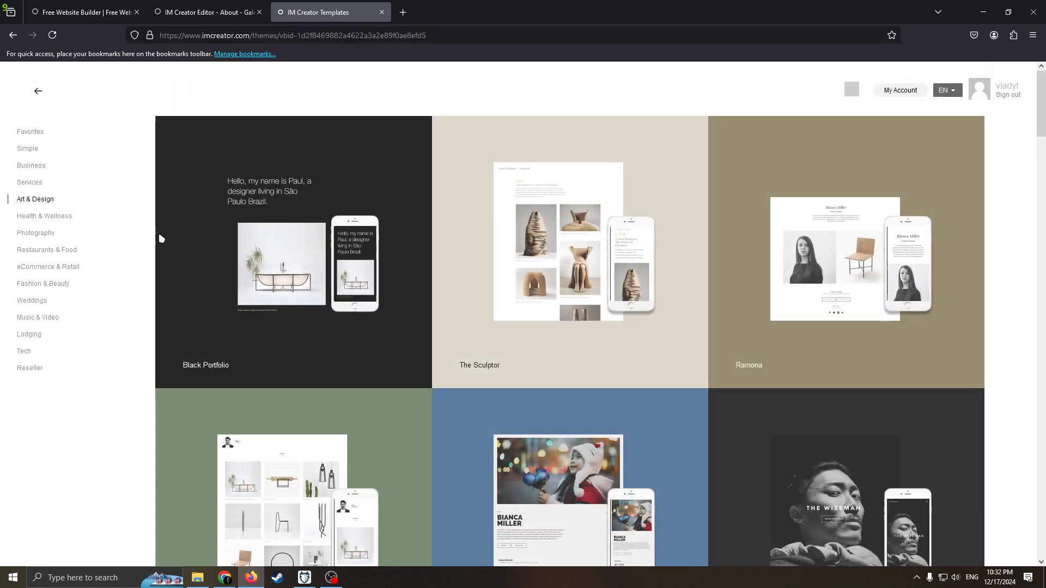
{"action": "scroll", "coordinate": [497, 273], "scroll_direction": "down", "scroll_amount": 20}
{"action": "scroll", "coordinate": [611, 271], "scroll_direction": "down", "scroll_amount": 20}
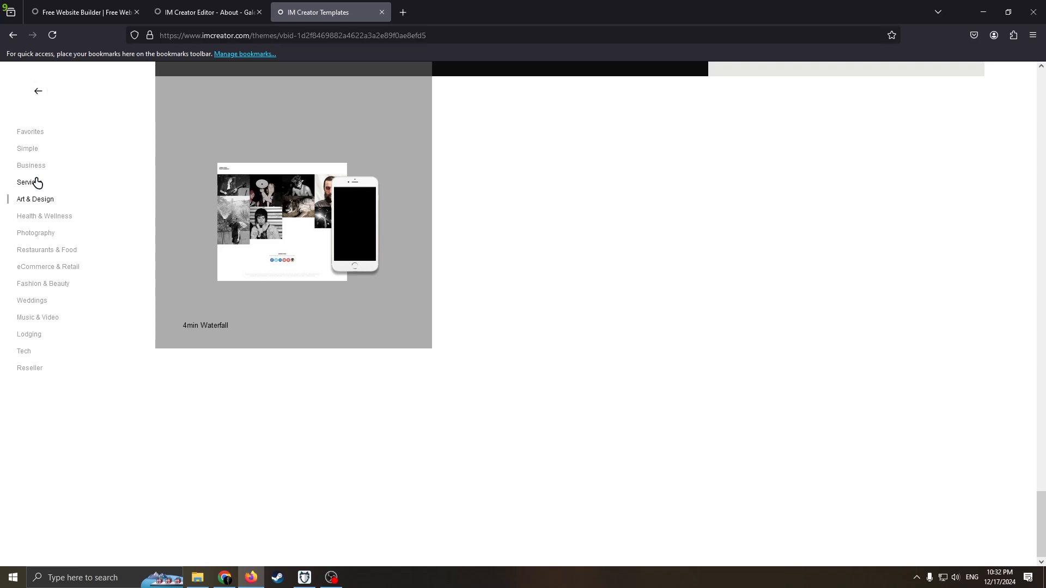
{"action": "left_click", "coordinate": [41, 181]}
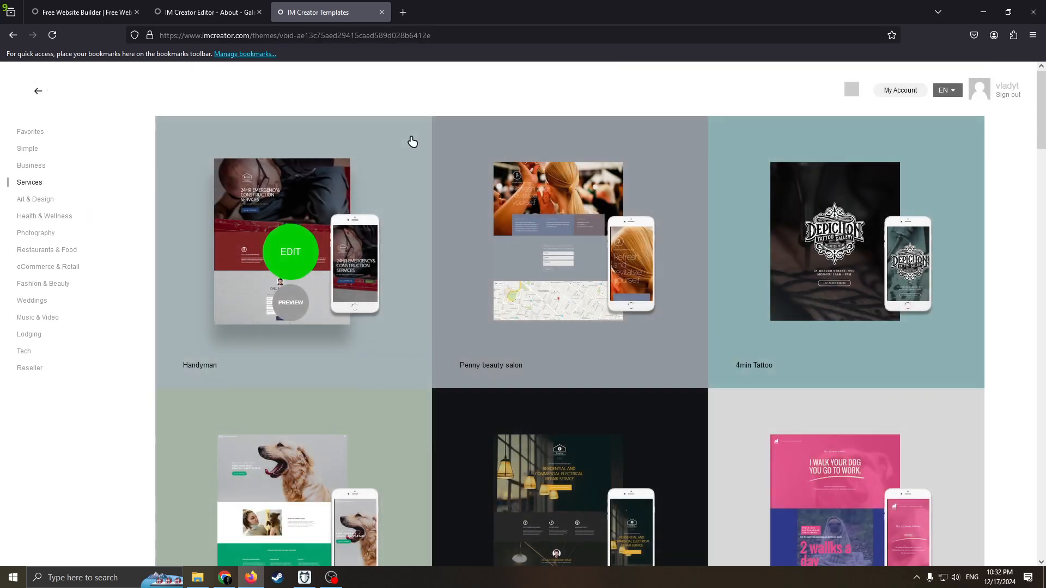
{"action": "mouse_move", "coordinate": [570, 177]}
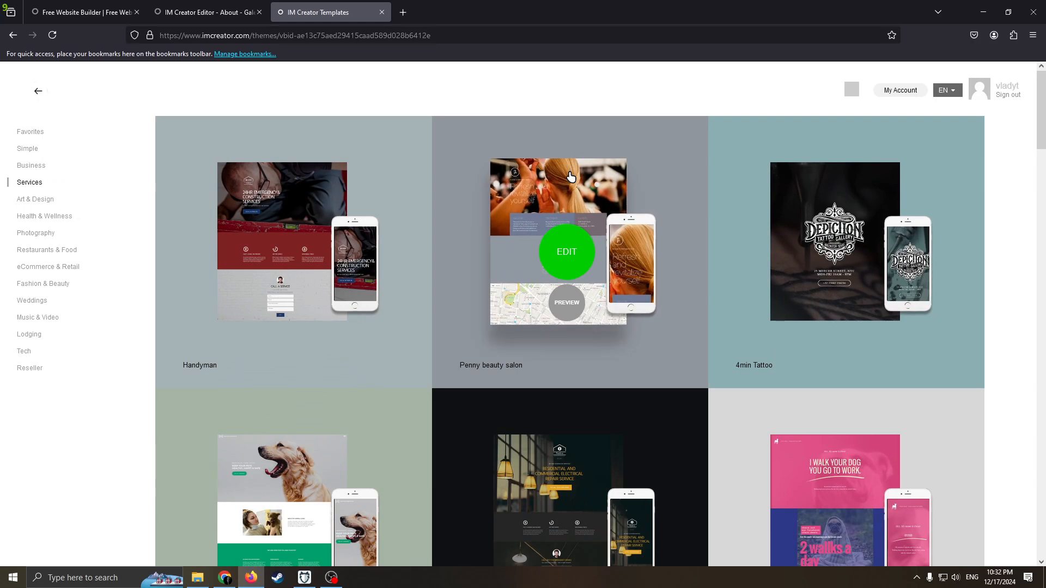